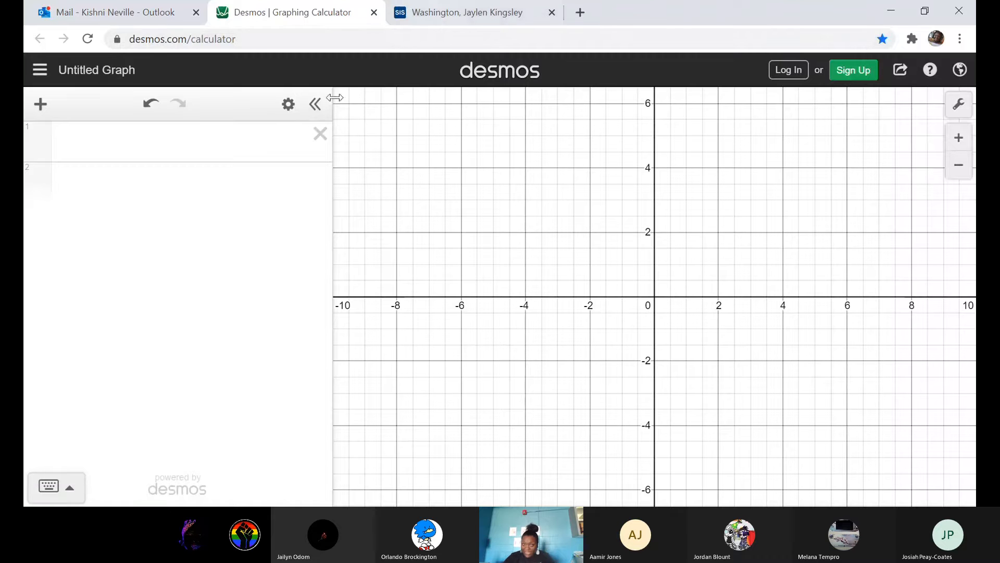
# Insert a new table in the first expression row.
pyautogui.click(209, 143)
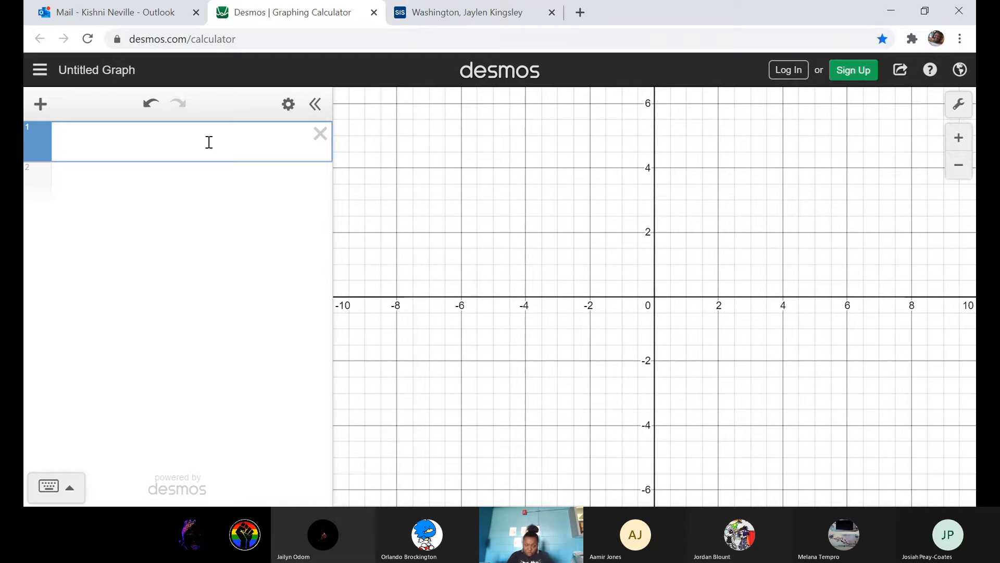
pyautogui.write('table')
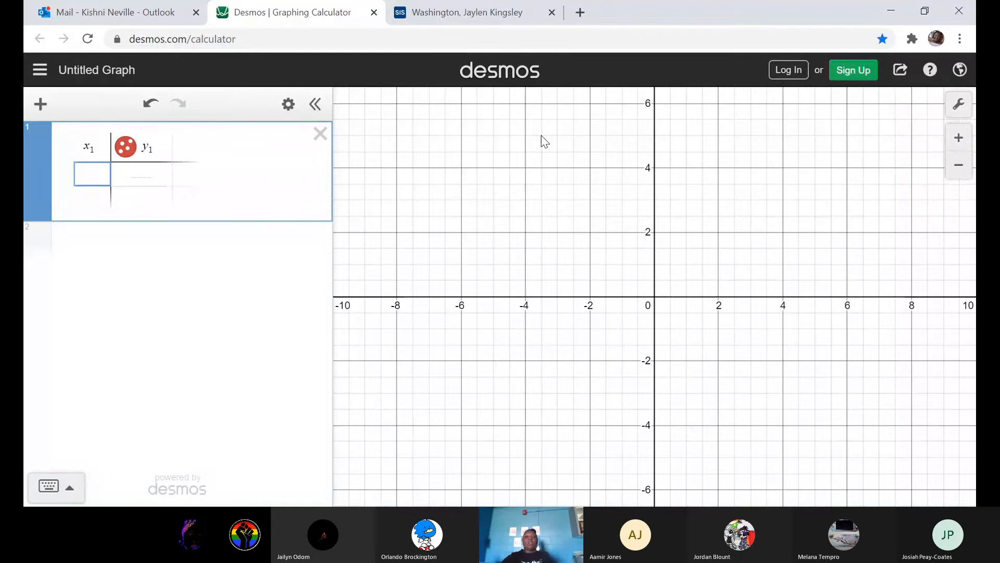
# Enter the points (-3, 3) and (-3, 2) as the first two rows of the table.
pyautogui.click(959, 138)
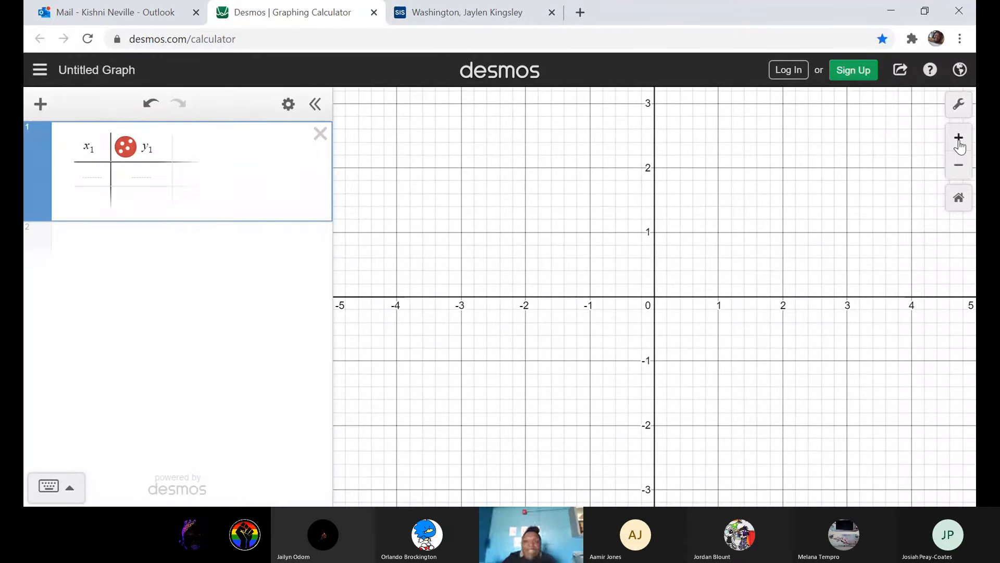
pyautogui.click(959, 139)
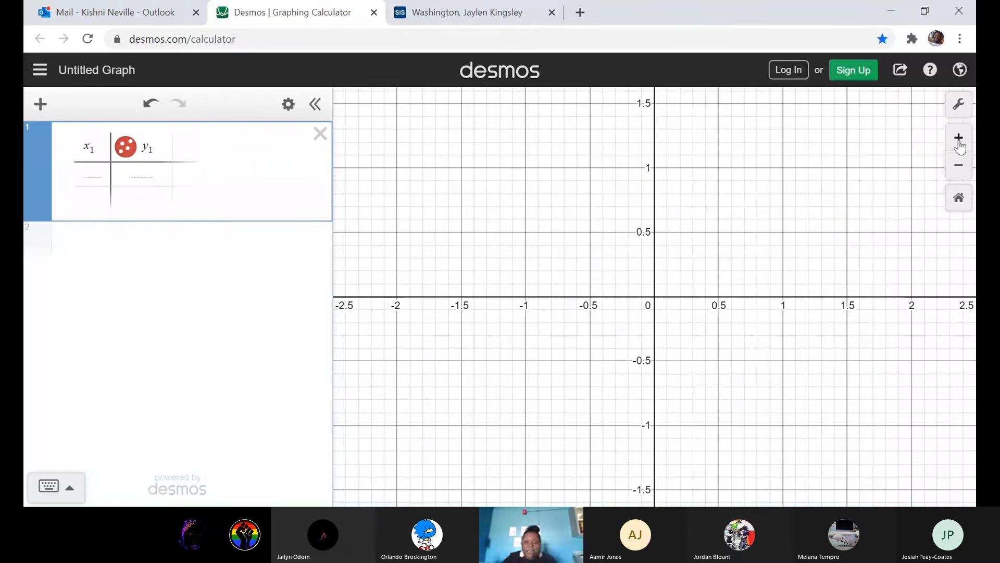
pyautogui.click(966, 168)
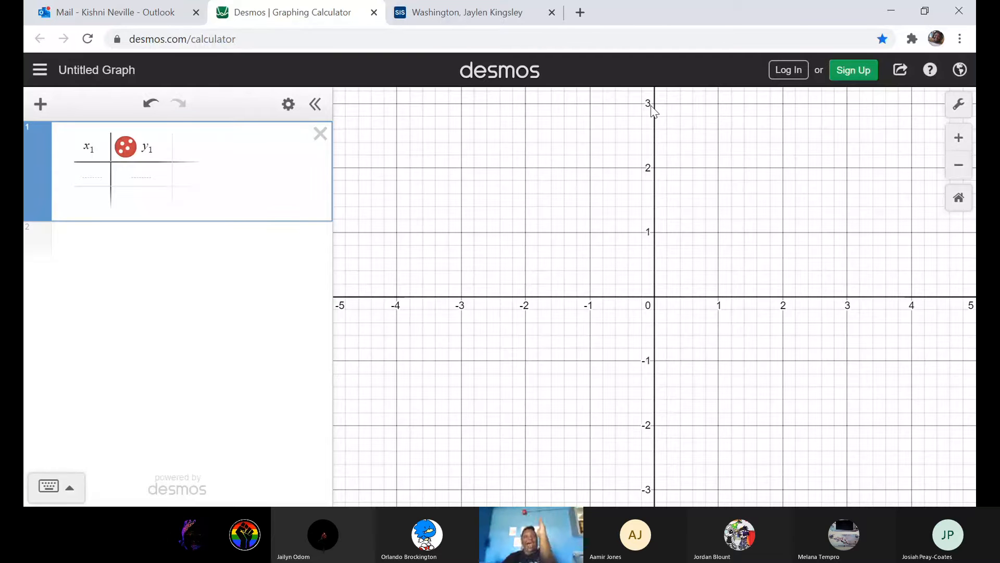
pyautogui.click(94, 177)
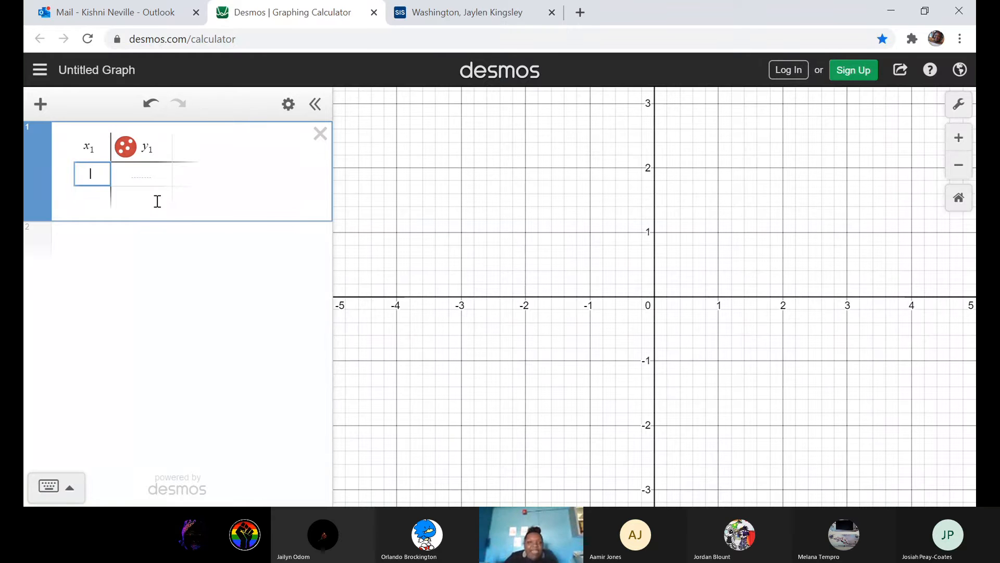
pyautogui.write('-3')
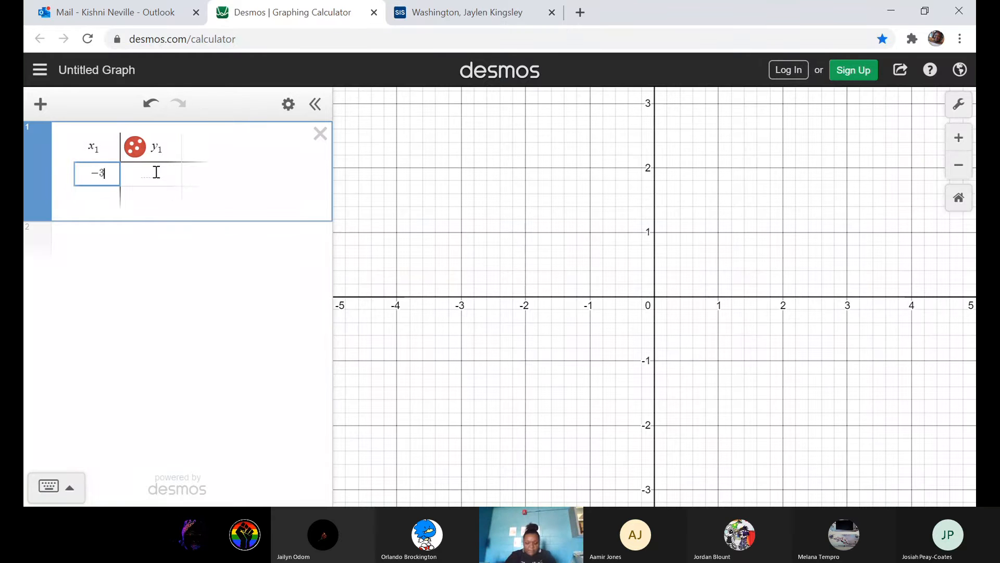
pyautogui.click(156, 172)
pyautogui.write('3')
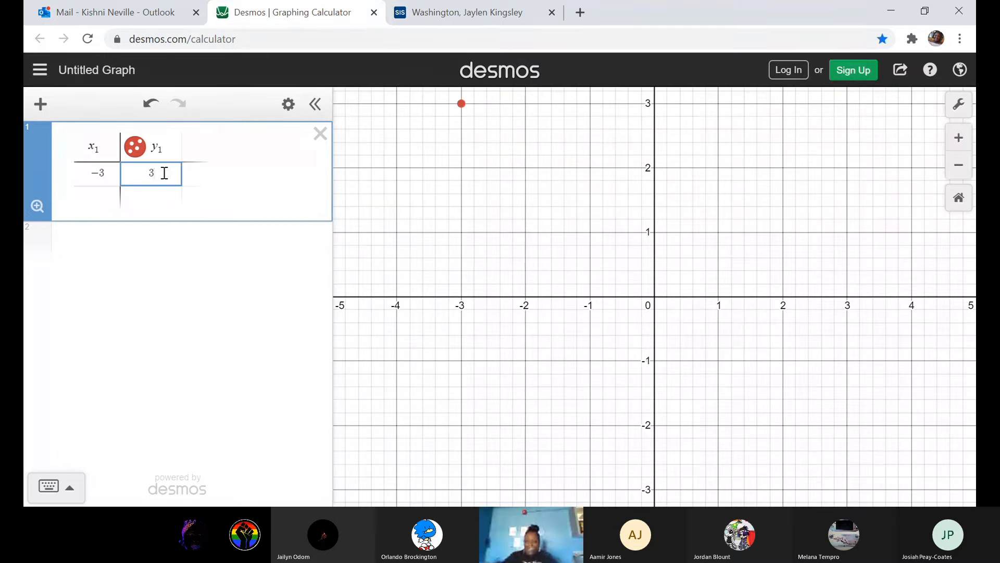
pyautogui.press('Return')
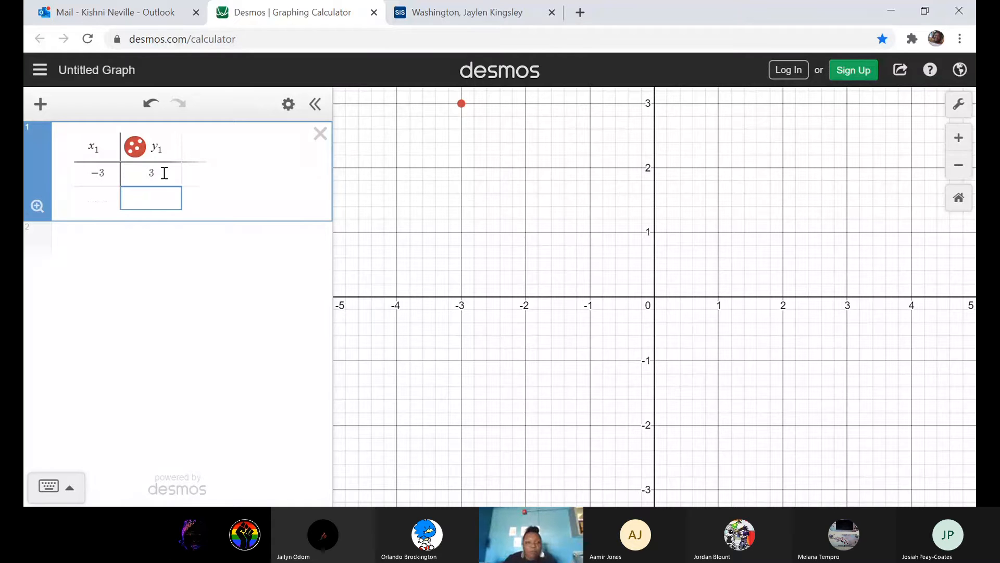
pyautogui.press('Left')
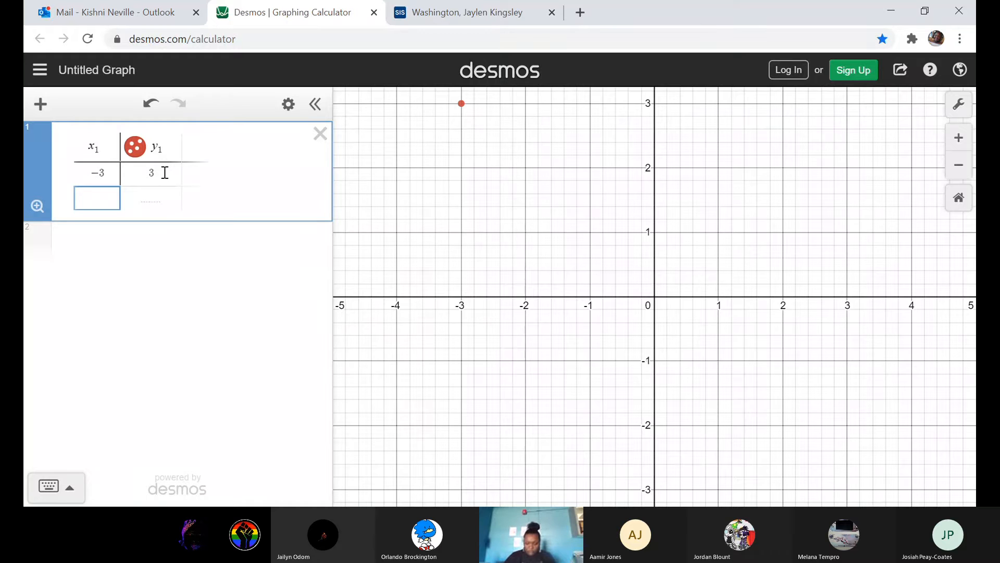
pyautogui.write('-3')
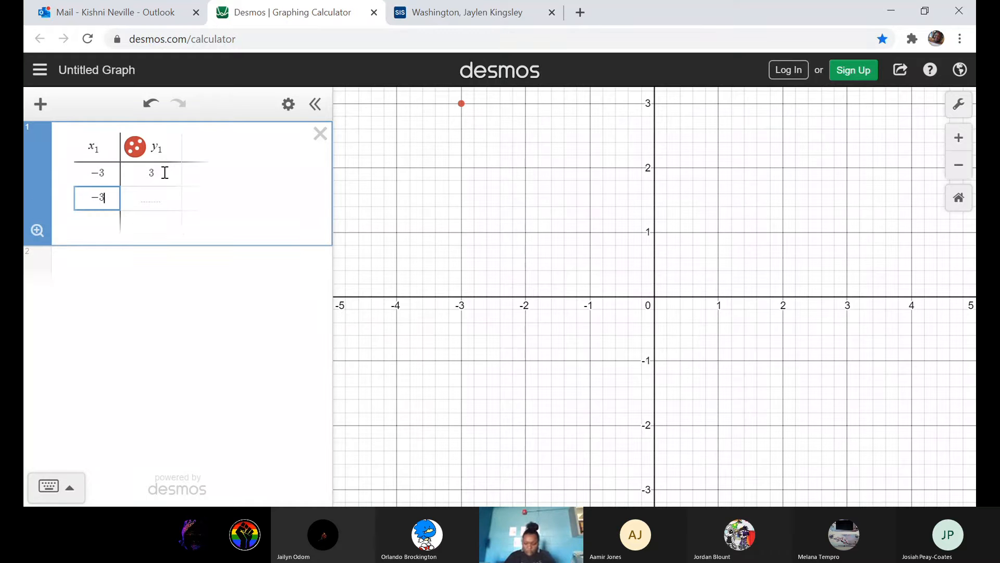
pyautogui.press('Right')
pyautogui.write('2')
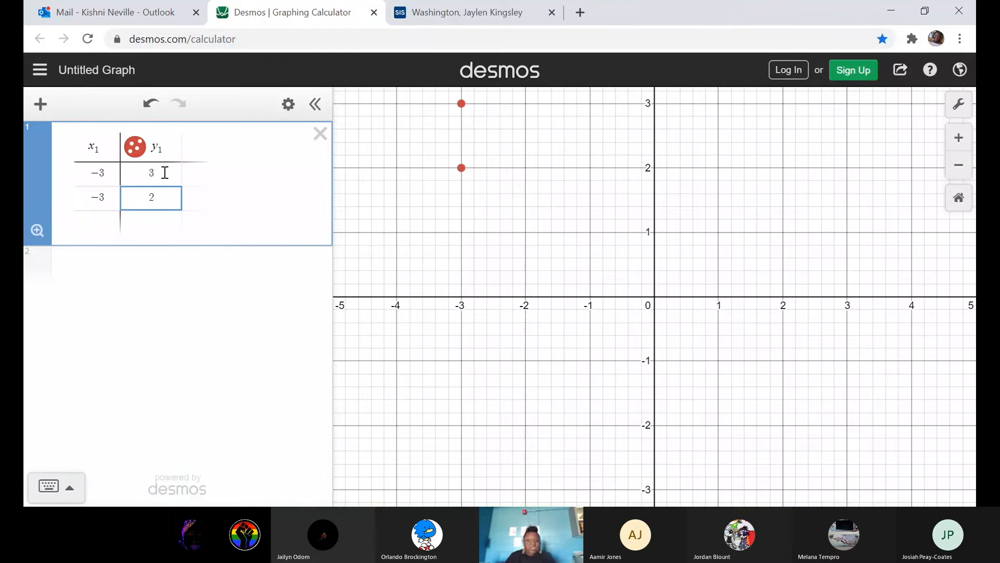
pyautogui.press('Return')
# Add the points (-3, 1) and (-3, 0) as the next table rows.
pyautogui.press('Left')
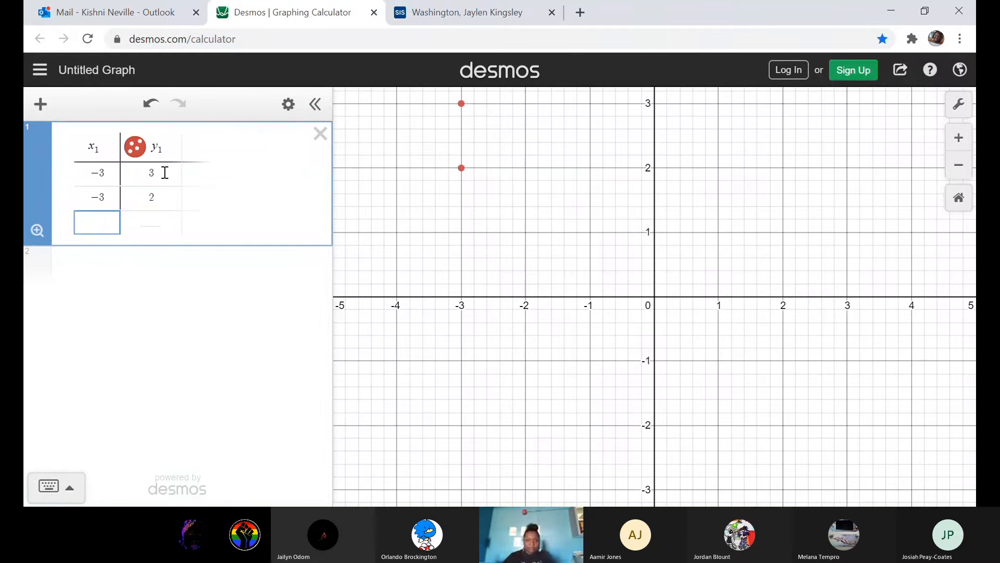
pyautogui.write('-')
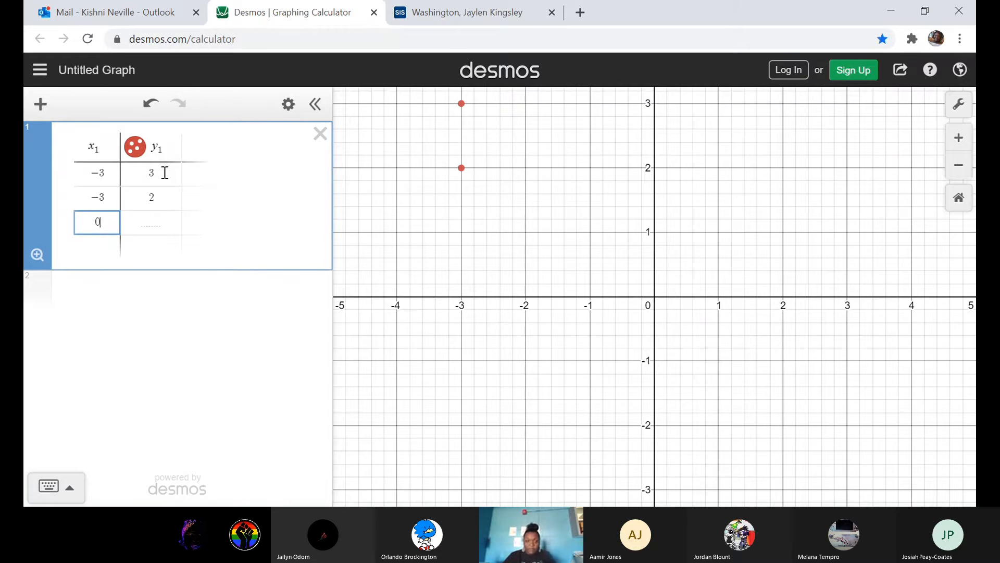
pyautogui.write('3')
pyautogui.press('Tab')
pyautogui.write('1')
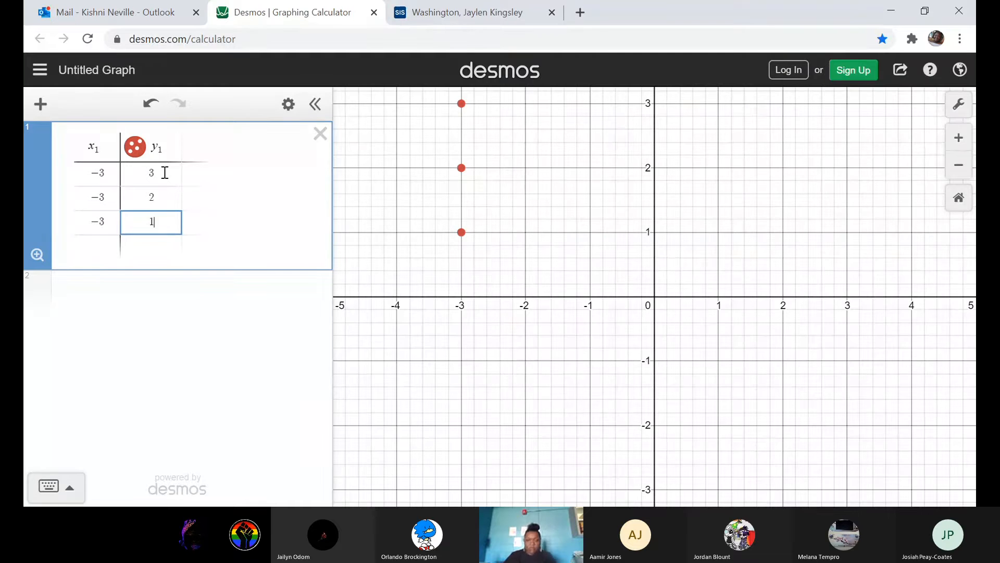
pyautogui.press('Return')
pyautogui.press('Left')
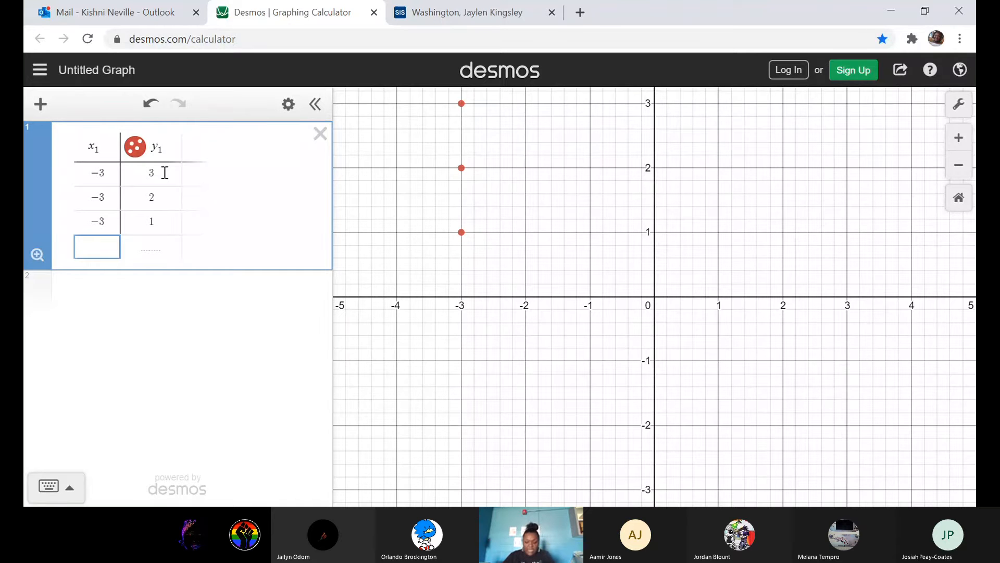
pyautogui.write('0')
pyautogui.press('BackSpace')
pyautogui.write('-3')
pyautogui.press('Right')
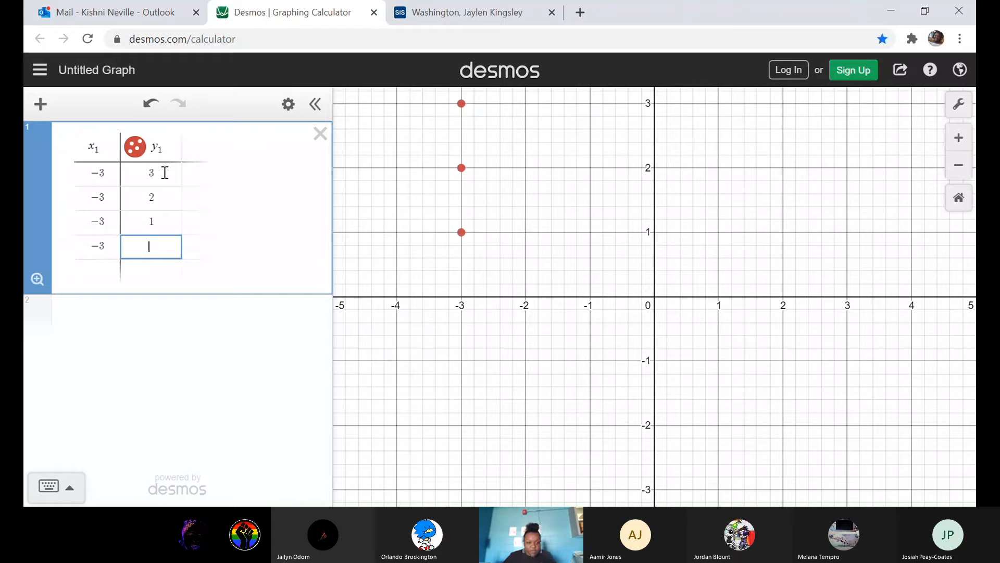
pyautogui.write('0')
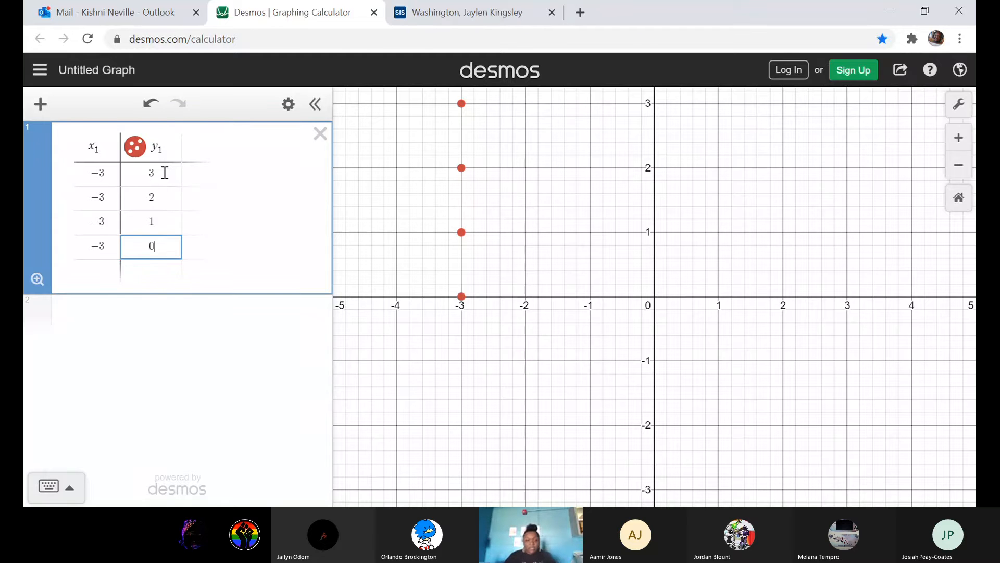
pyautogui.press('Return')
# Add the points (-3, -1), (-3, -2) and (-3, -3) to the table.
pyautogui.press('Left')
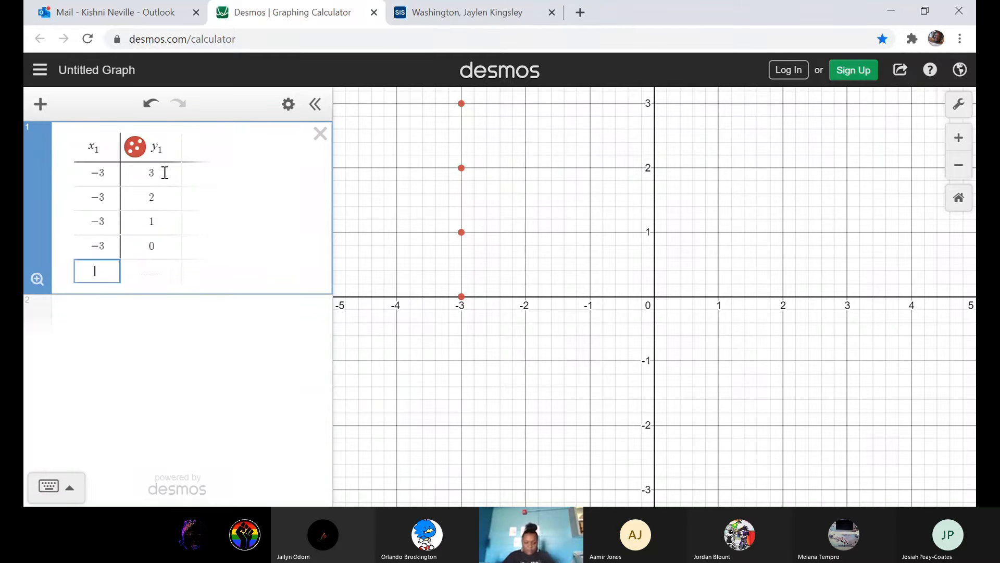
pyautogui.write('-3')
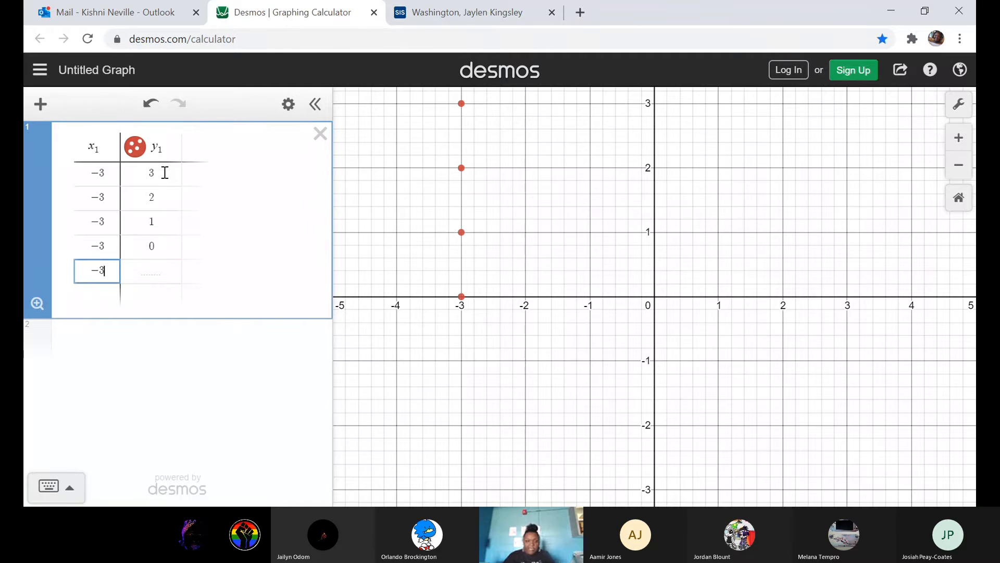
pyautogui.press('Right')
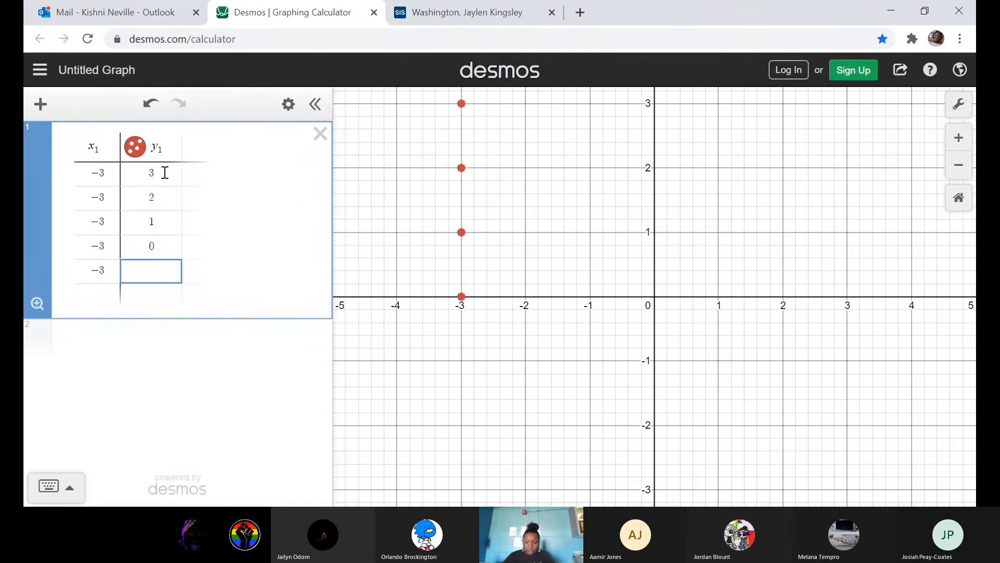
pyautogui.write('-1')
pyautogui.press('Return')
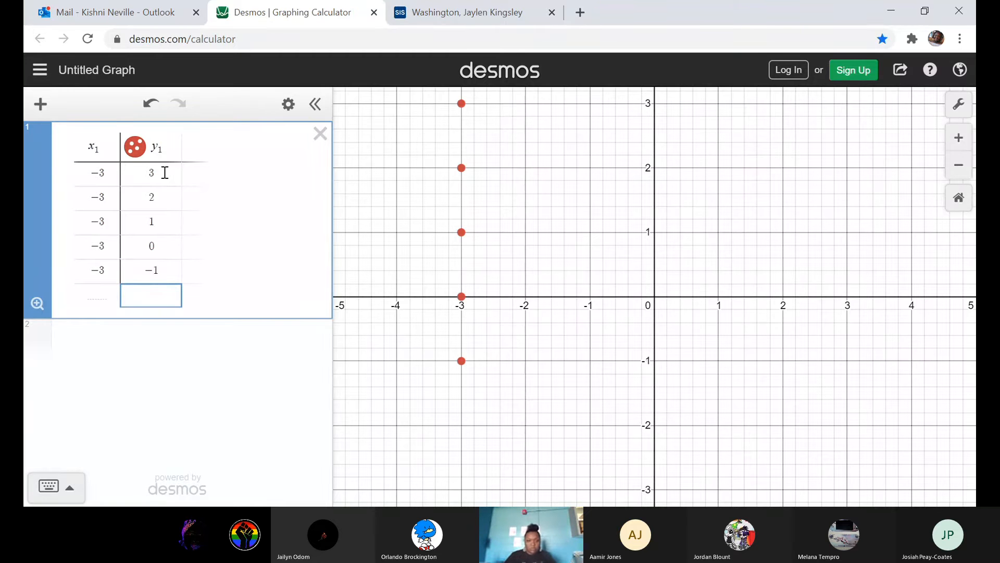
pyautogui.press('Left')
pyautogui.write('-3')
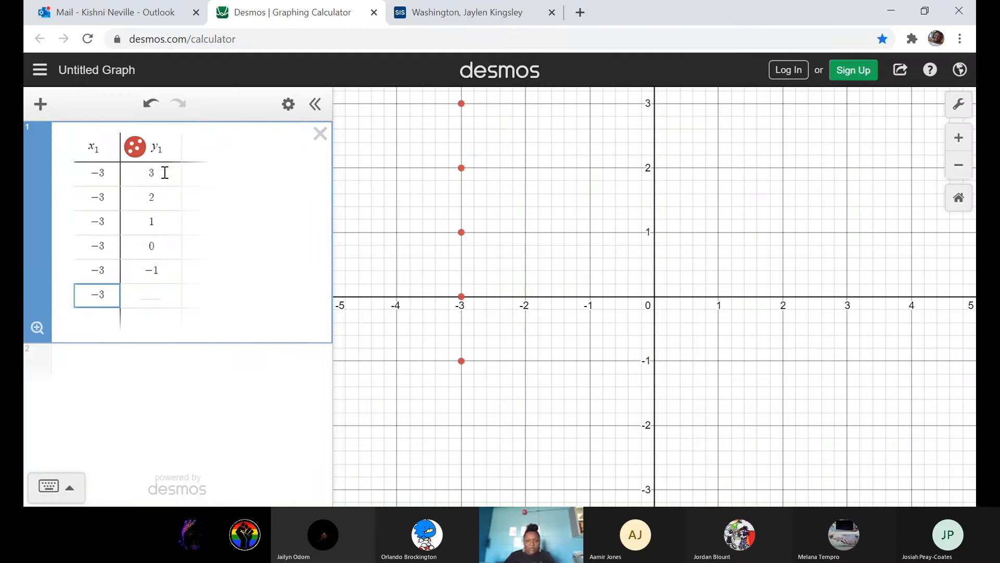
pyautogui.press('Right')
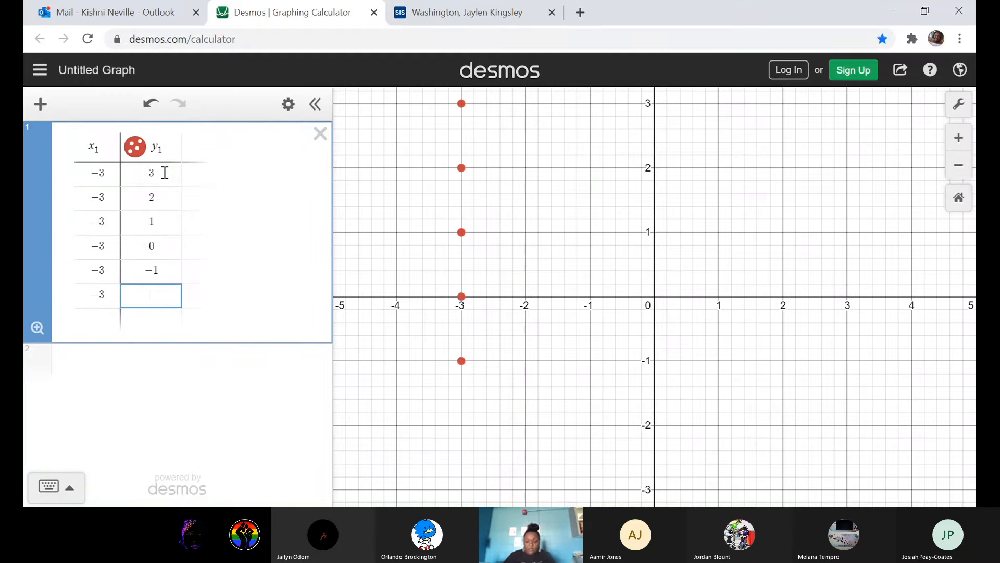
pyautogui.write('-2')
pyautogui.press('Return')
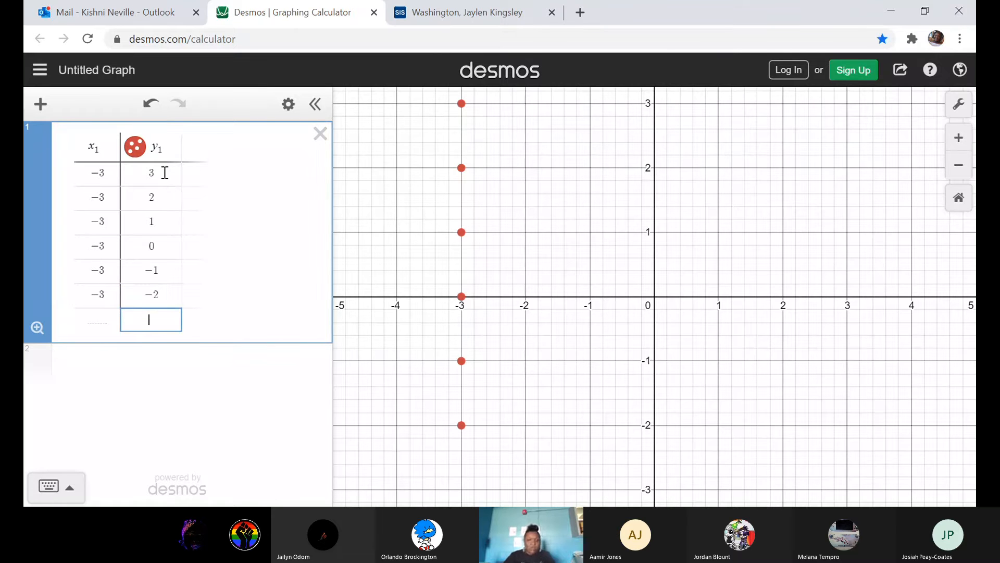
pyautogui.press('Left')
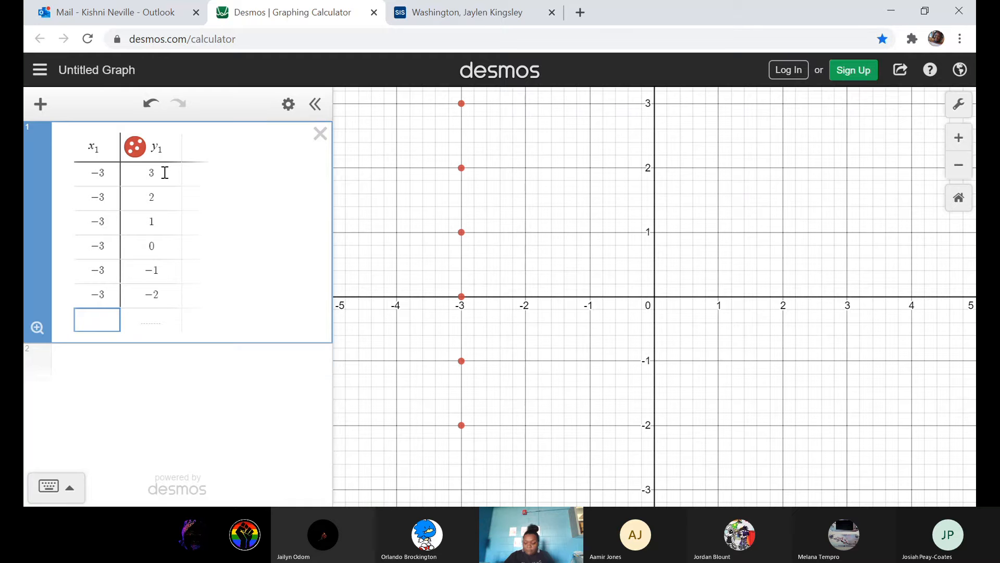
pyautogui.write('-3')
pyautogui.press('Tab')
pyautogui.write('-3')
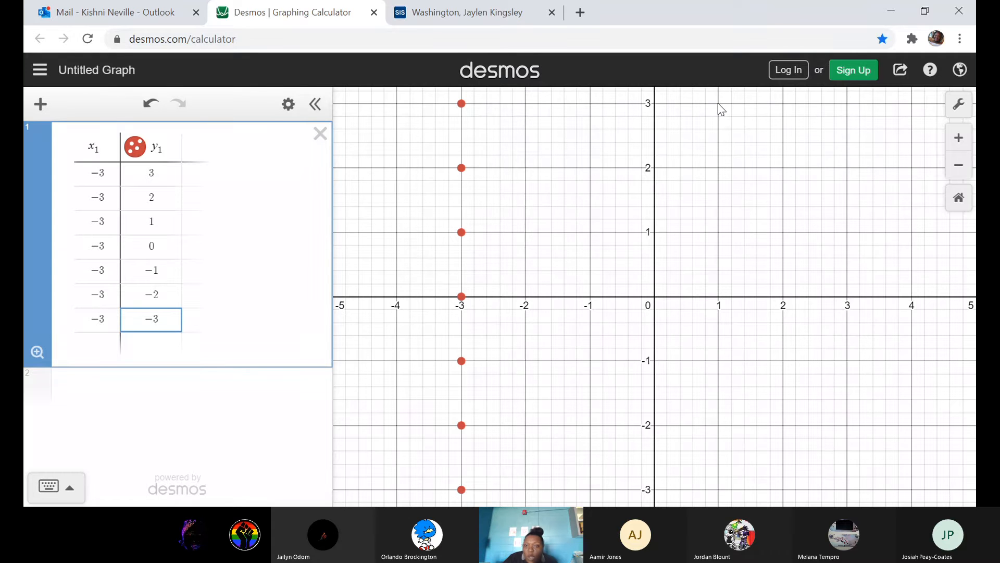
pyautogui.press('Return')
# Add the points (1, 3), (0, 2) and (-1, 1) as new table rows.
pyautogui.press('Left')
pyautogui.write('1')
pyautogui.press('Right')
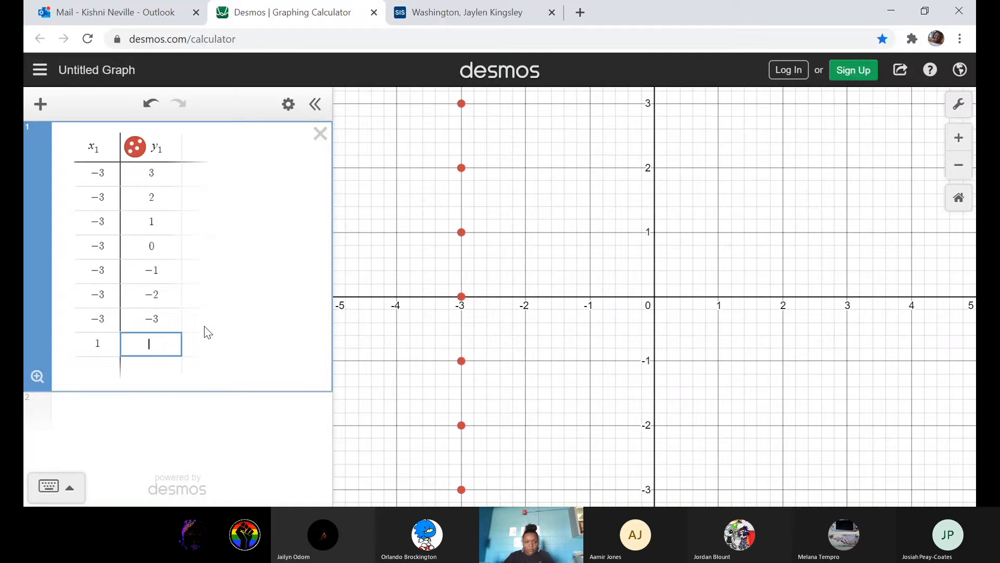
pyautogui.write('3')
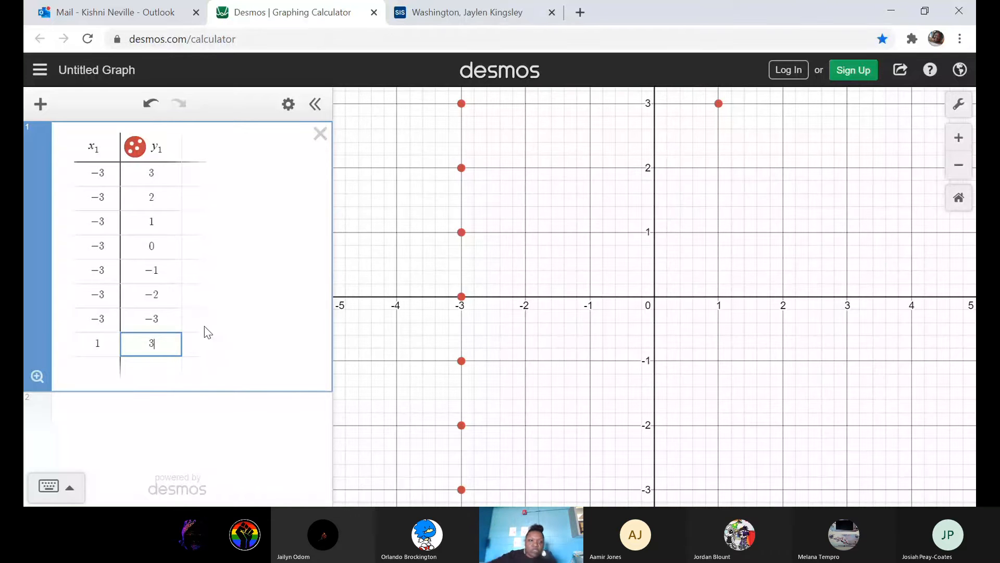
pyautogui.press('Return')
pyautogui.press('Left')
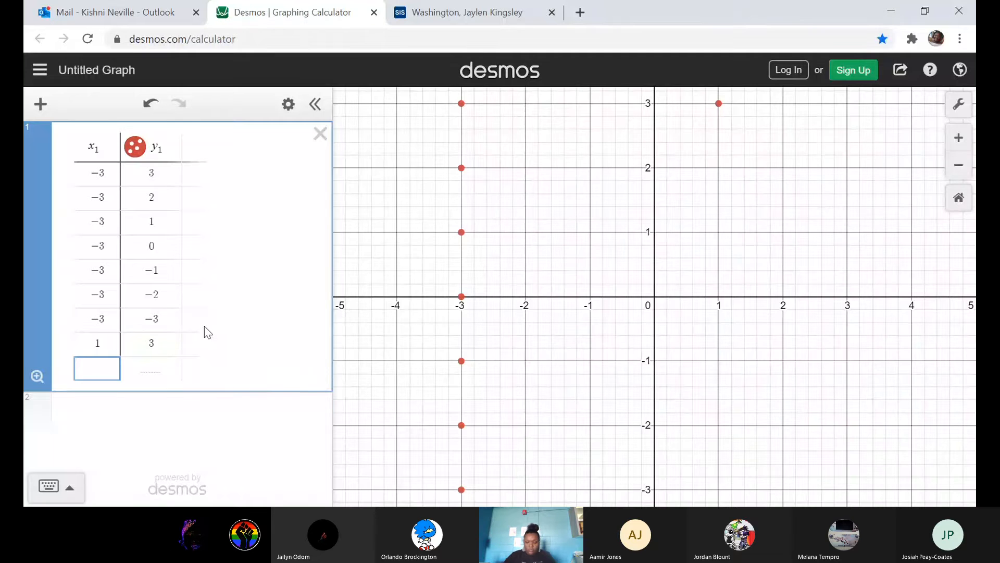
pyautogui.write('0')
pyautogui.press('Right')
pyautogui.write('2')
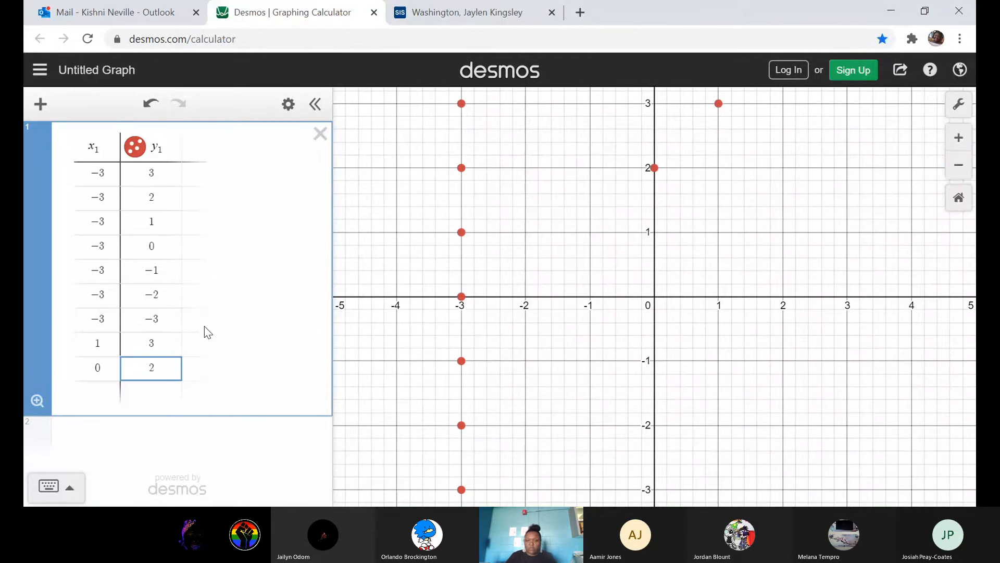
pyautogui.press('Return')
pyautogui.press('Left')
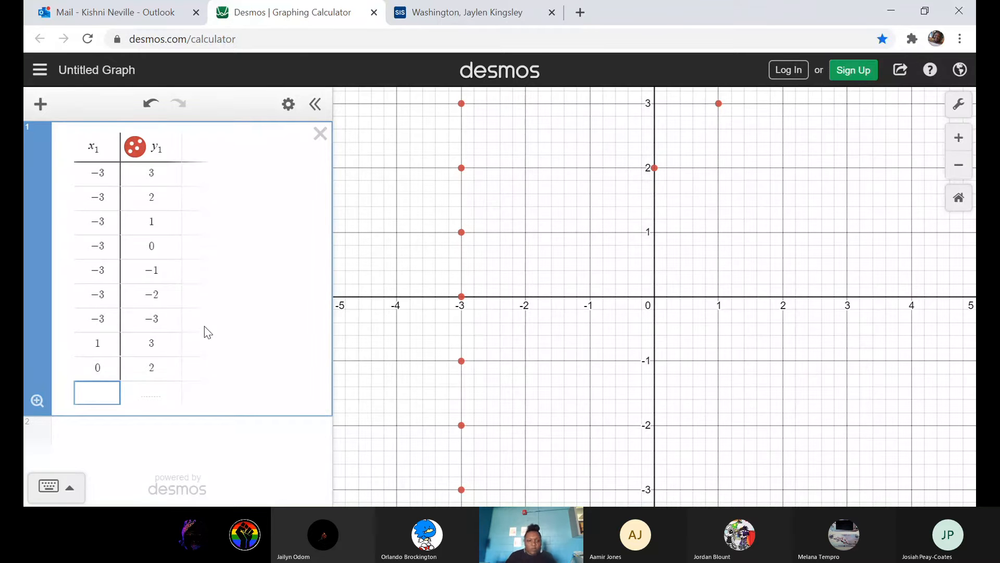
pyautogui.write('-1')
pyautogui.press('Right')
pyautogui.write('1')
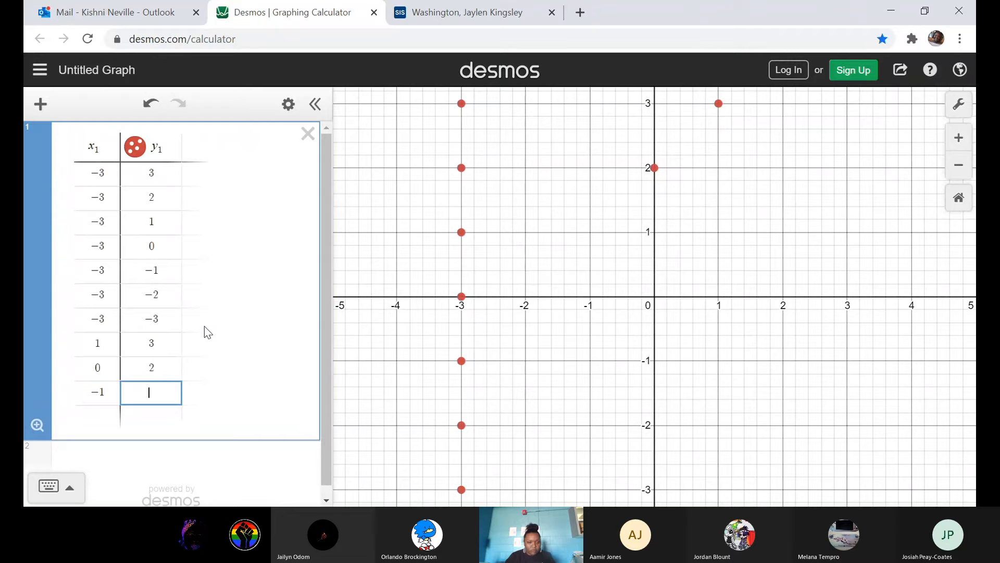
pyautogui.press('Return')
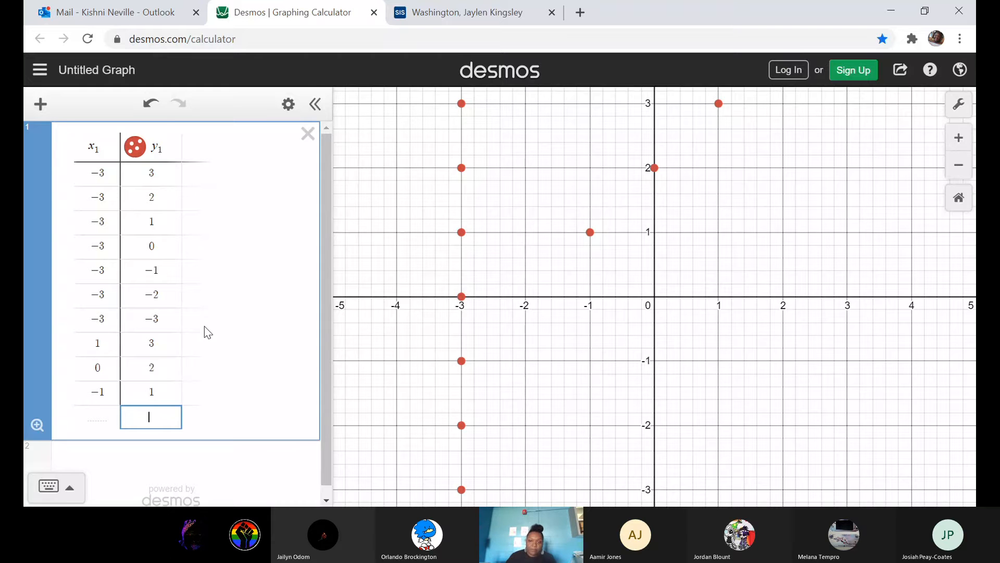
# Add the point (-2, 0) as the next table row.
pyautogui.press('Left')
pyautogui.write('02')
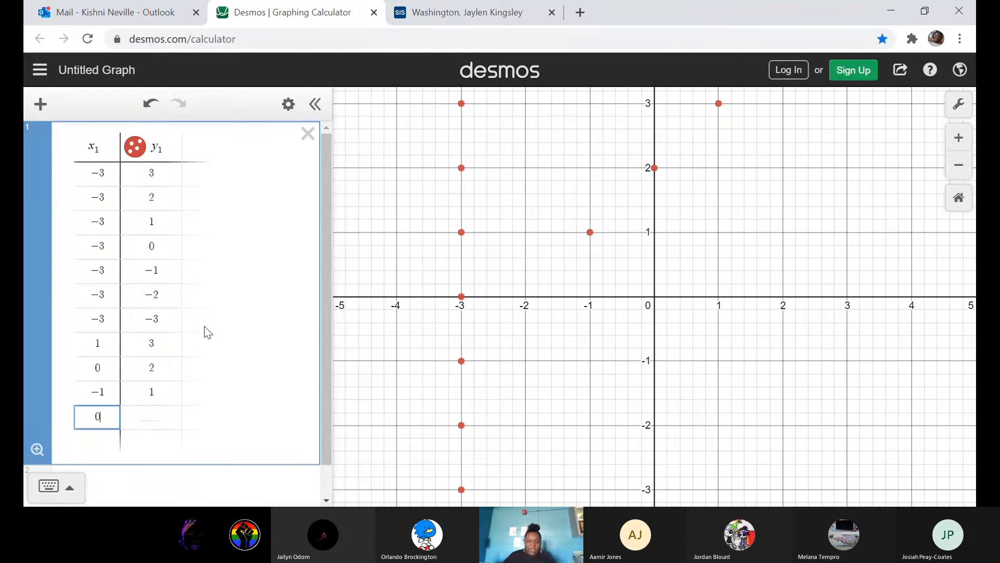
pyautogui.press('BackSpace')
pyautogui.press('BackSpace')
pyautogui.write('-2')
pyautogui.press('Right')
pyautogui.write('0')
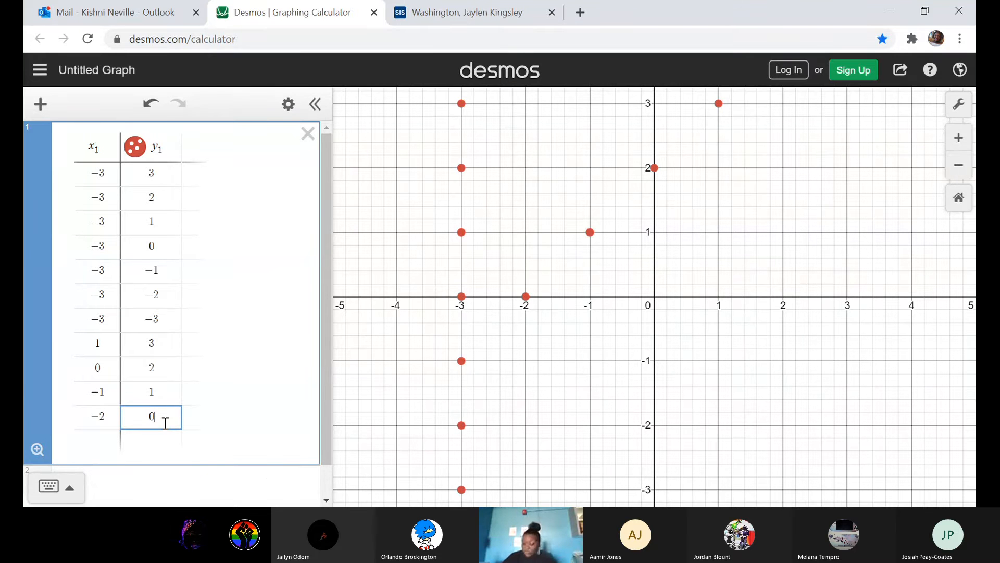
pyautogui.press('Return')
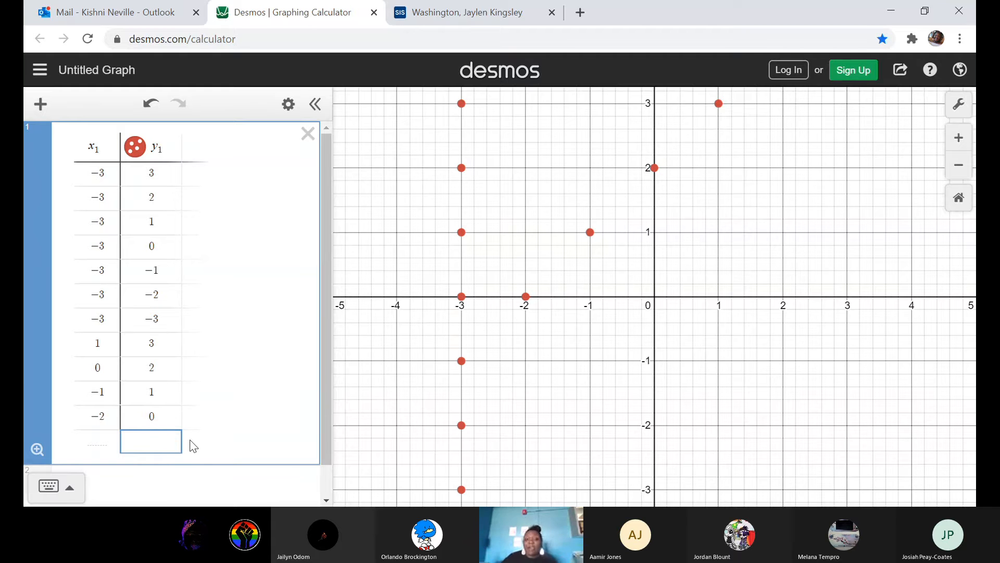
# Add the points (-1, -1) and (0, -2) as new table rows.
pyautogui.press('Left')
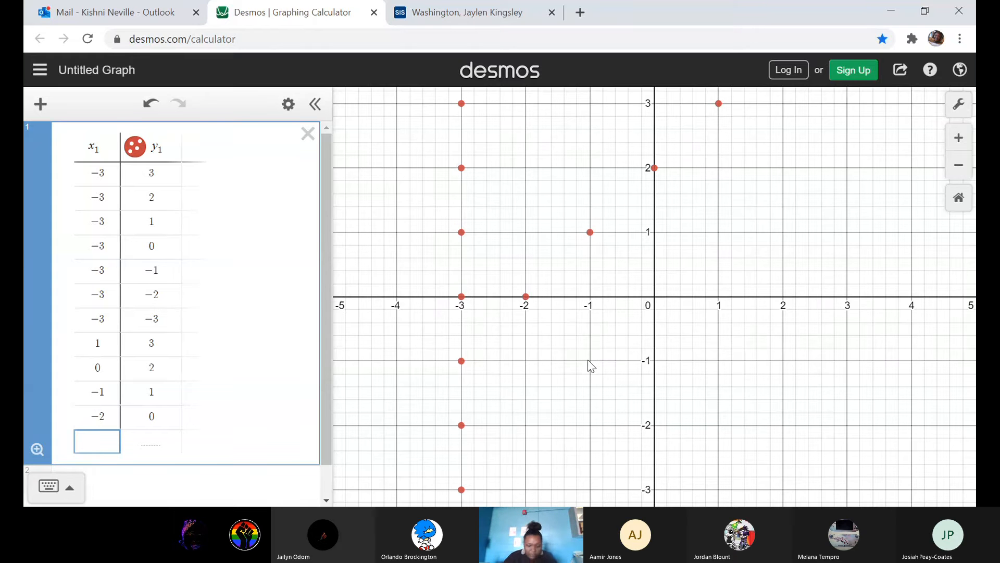
pyautogui.write('-1')
pyautogui.press('Tab')
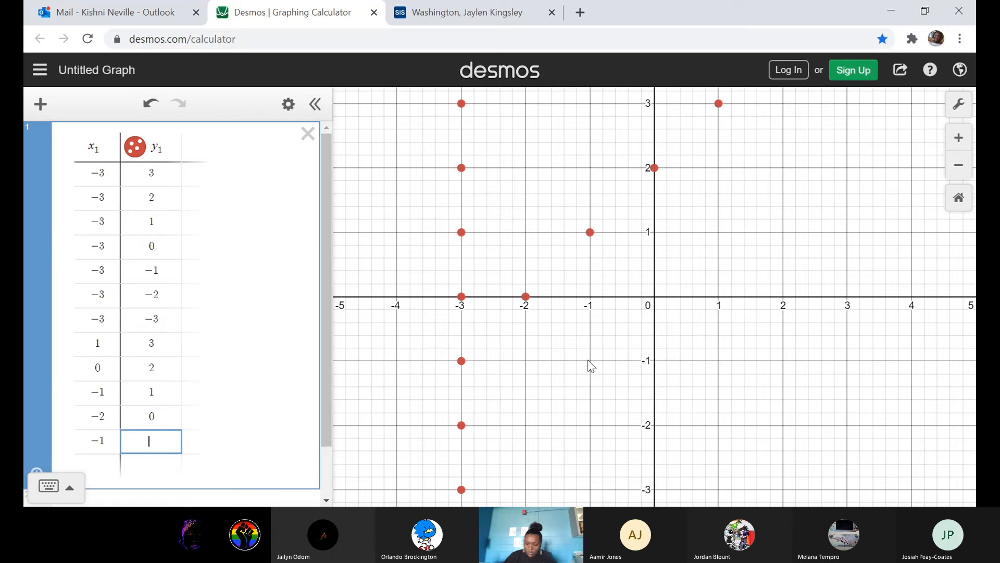
pyautogui.write('-1')
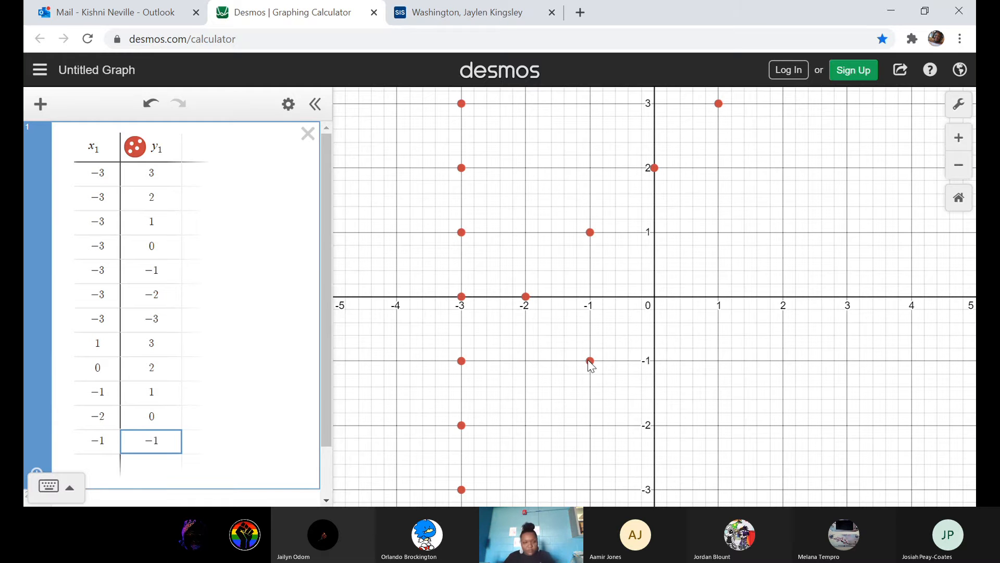
pyautogui.press('Return')
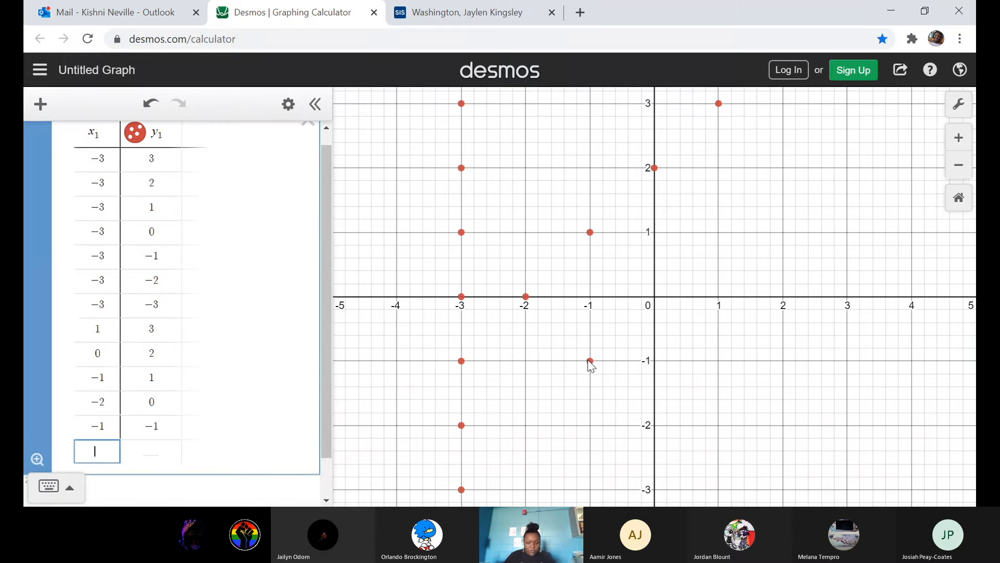
pyautogui.write('0')
pyautogui.press('Tab')
pyautogui.write('-')
pyautogui.write('2')
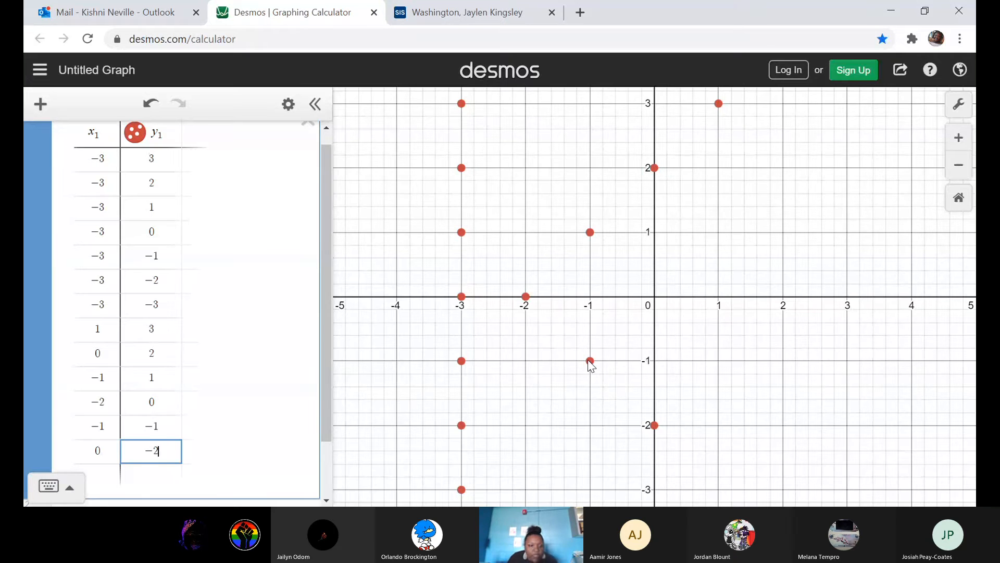
pyautogui.press('Return')
# Enter the point (-3, 1) in the next table row.
pyautogui.press('Left')
pyautogui.write('-3')
pyautogui.press('Right')
pyautogui.write('1')
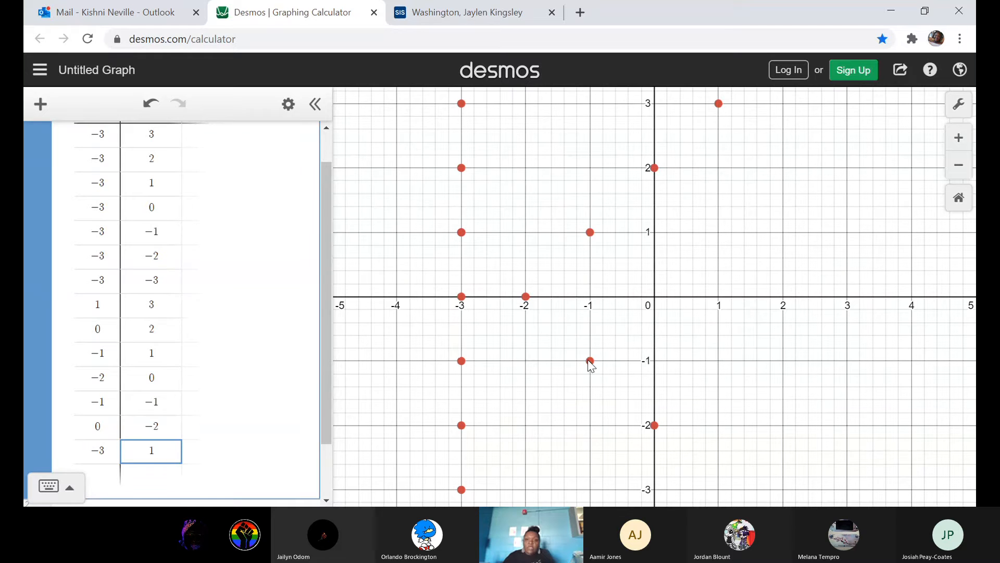
pyautogui.doubleClick(171, 421)
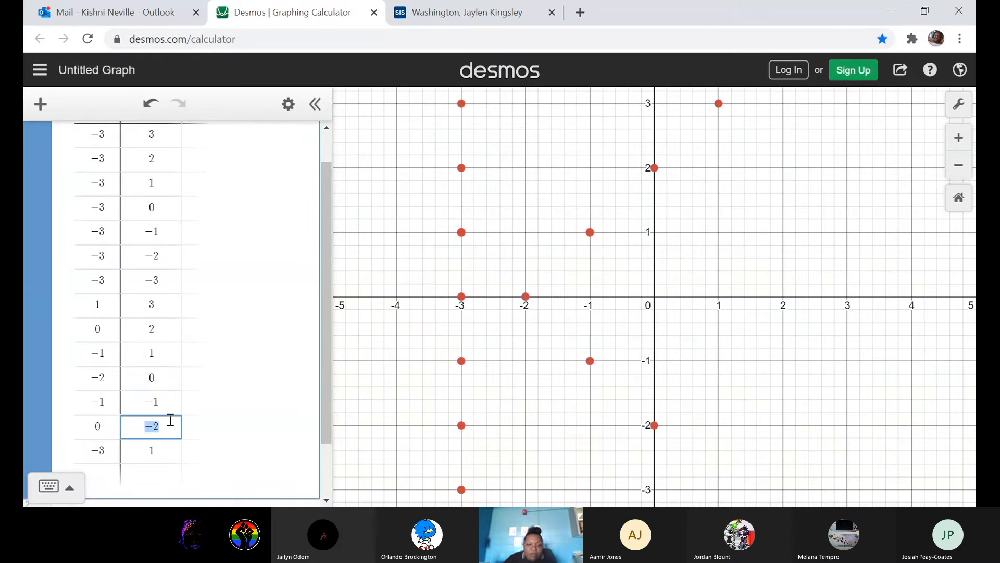
pyautogui.doubleClick(172, 447)
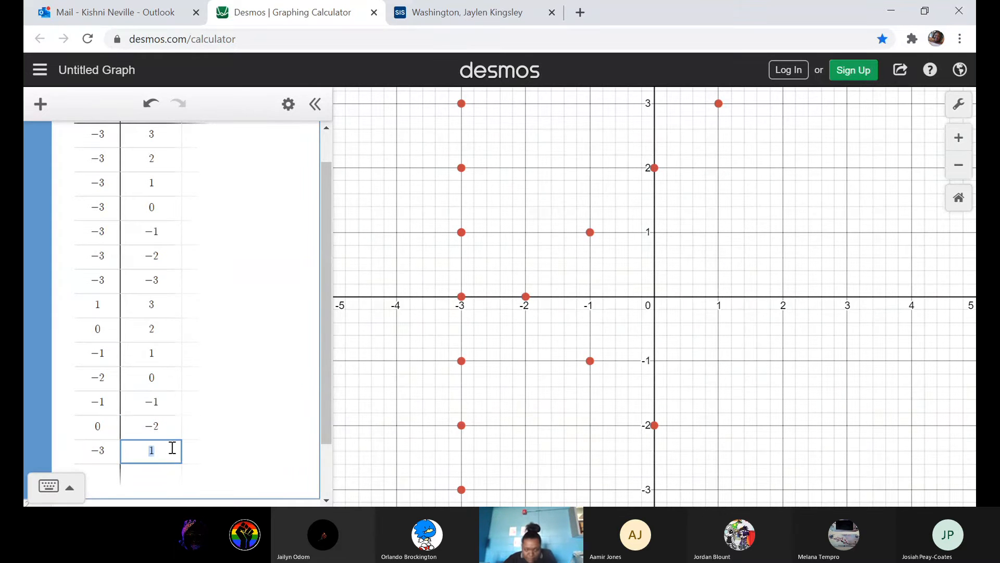
pyautogui.press('Return')
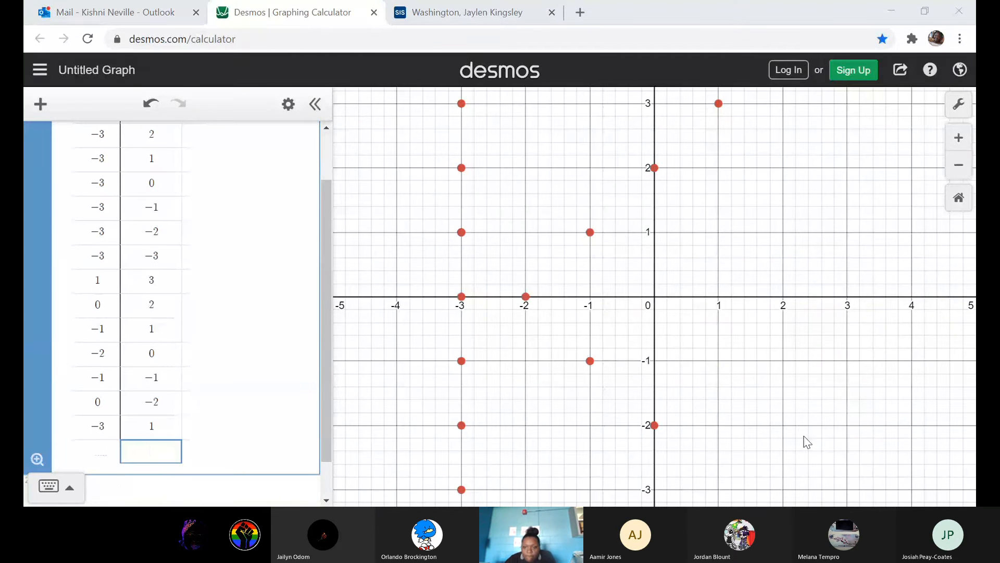
# Zoom the graph in and out to inspect the plotted points.
pyautogui.scroll(2, 787, 442)
pyautogui.scroll(-3, 786, 439)
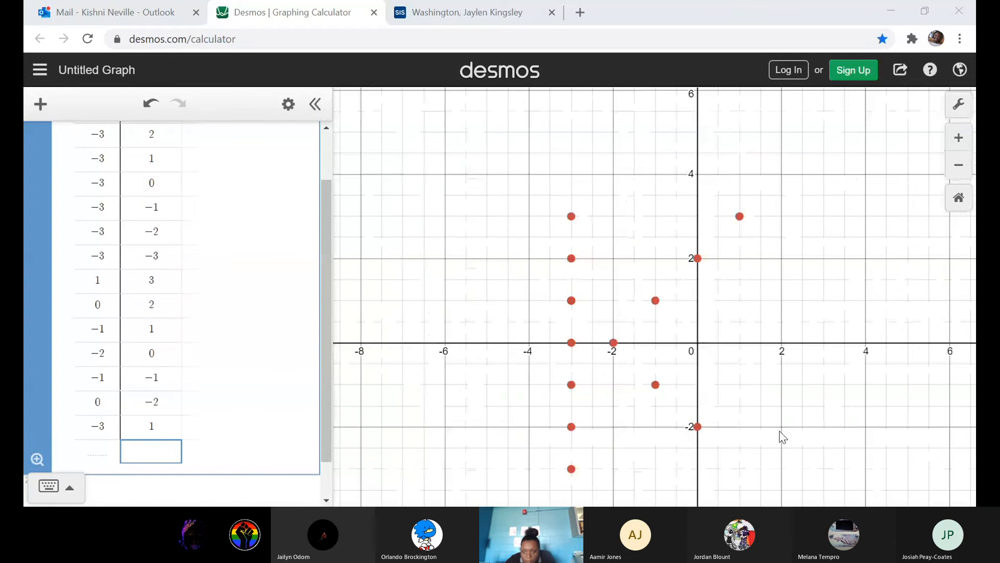
pyautogui.scroll(1, 724, 457)
pyautogui.scroll(2, 724, 457)
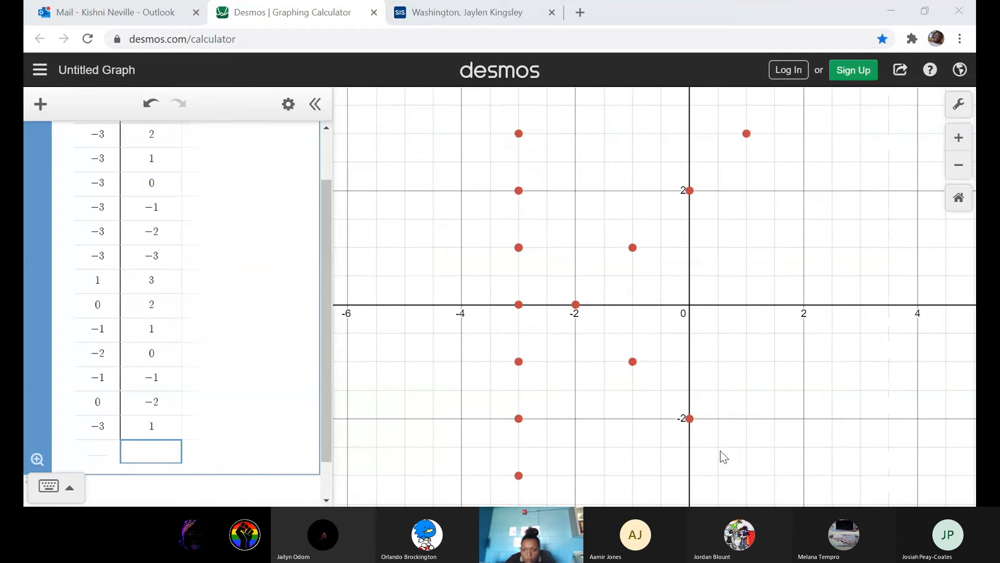
pyautogui.scroll(-2, 723, 454)
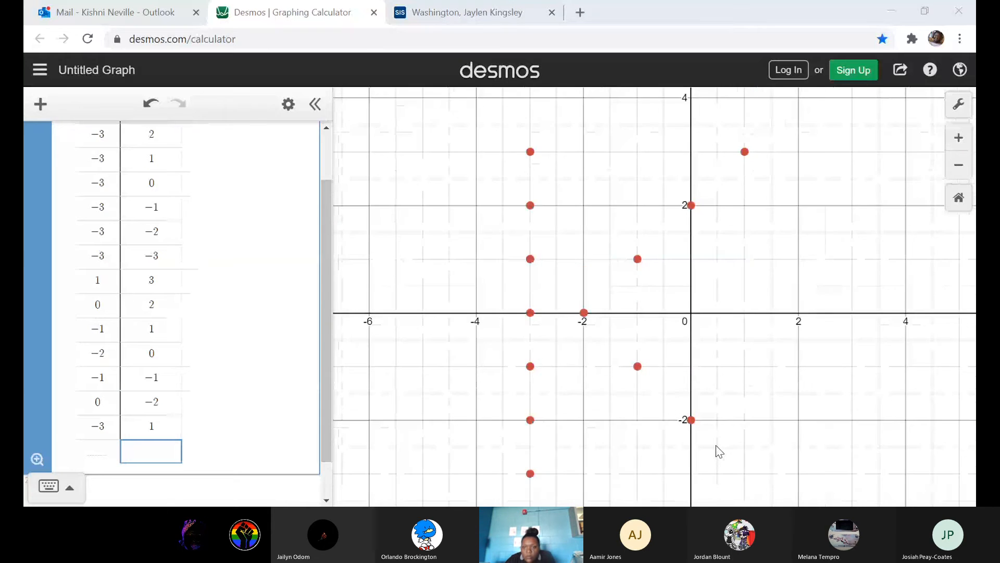
pyautogui.scroll(-1, 719, 451)
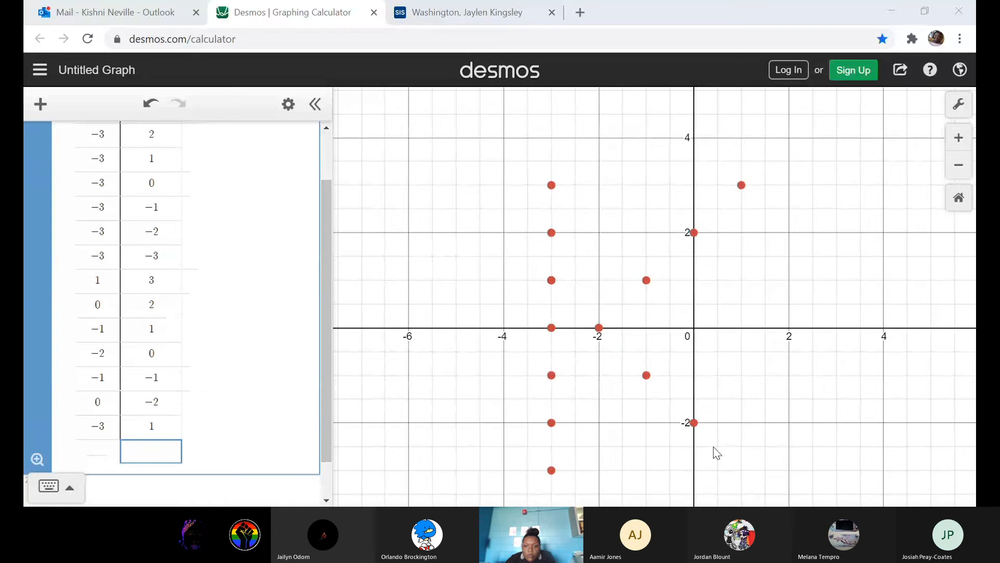
pyautogui.scroll(-1, 725, 439)
pyautogui.scroll(5, 728, 444)
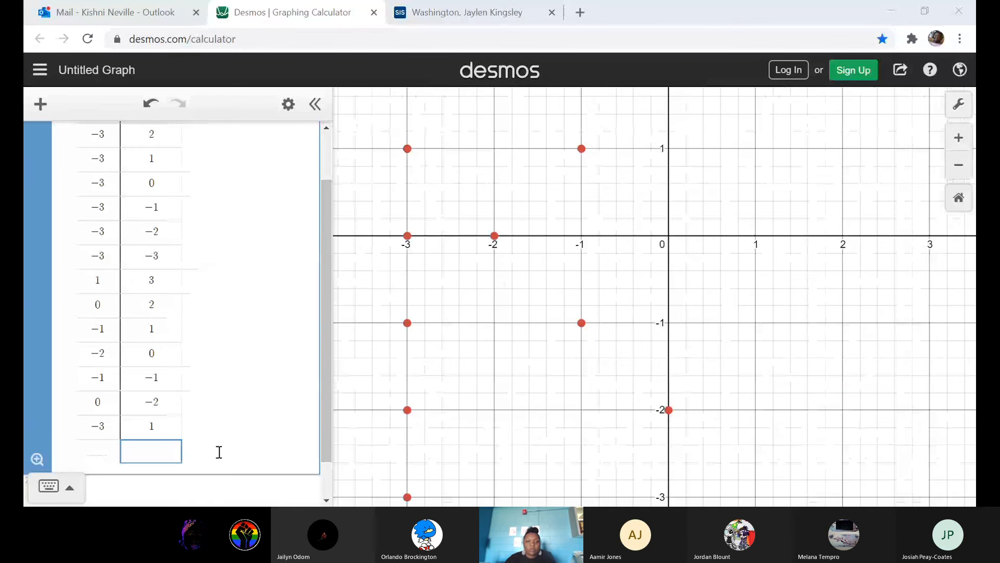
# Change the last table row's point to (1, -3).
pyautogui.click(111, 428)
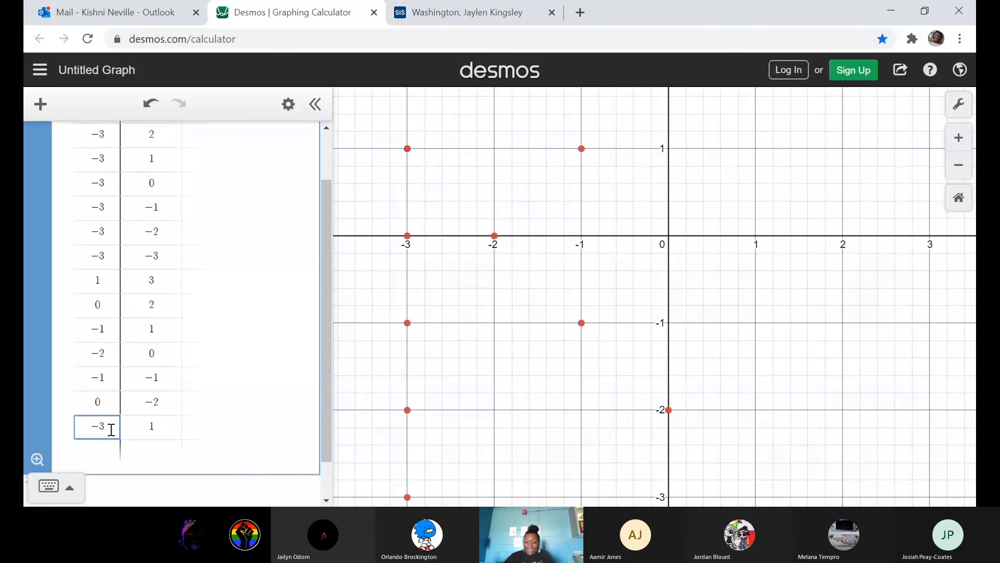
pyautogui.press('BackSpace')
pyautogui.press('BackSpace')
pyautogui.write('1')
pyautogui.press('Tab')
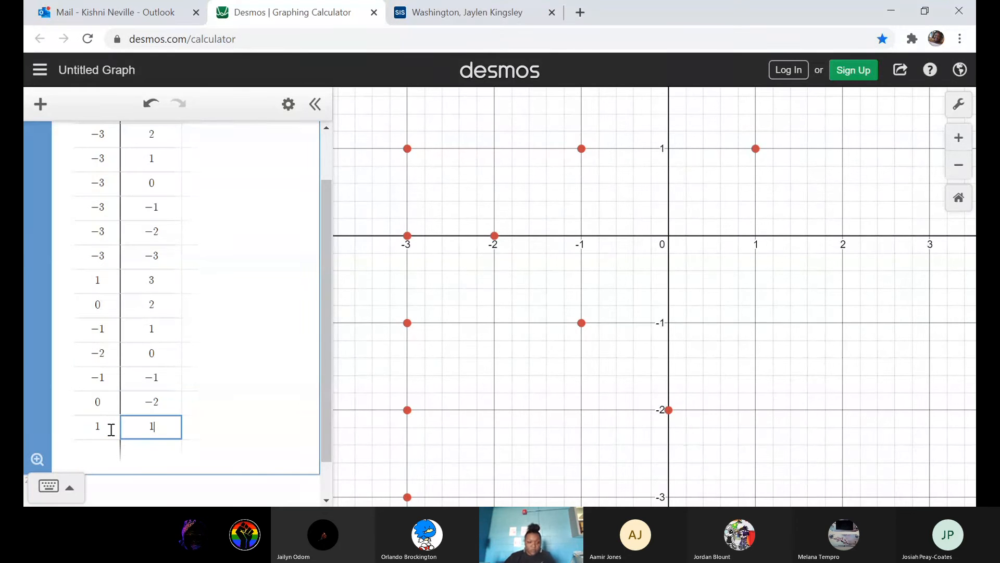
pyautogui.press('BackSpace')
pyautogui.write('-3')
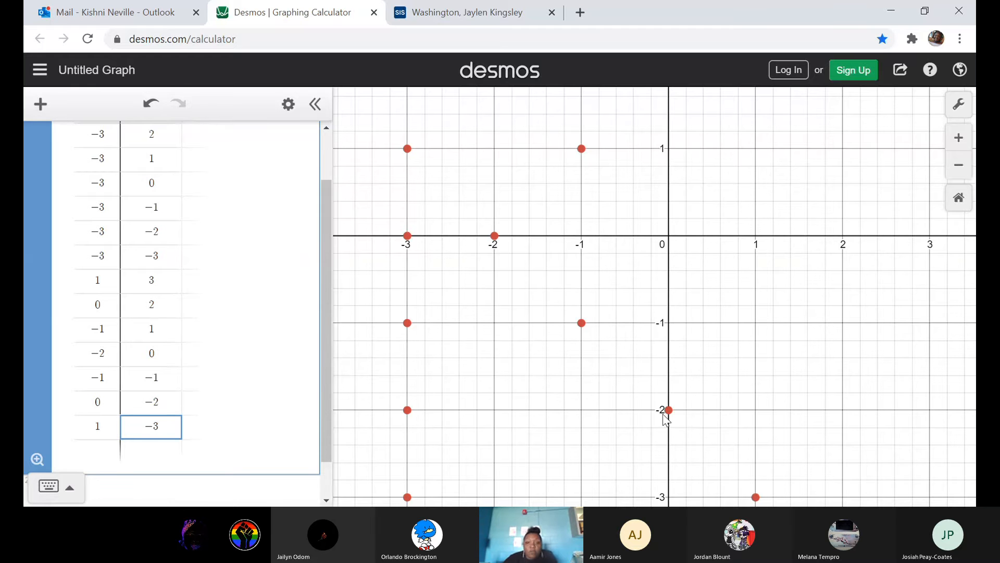
pyautogui.click(248, 427)
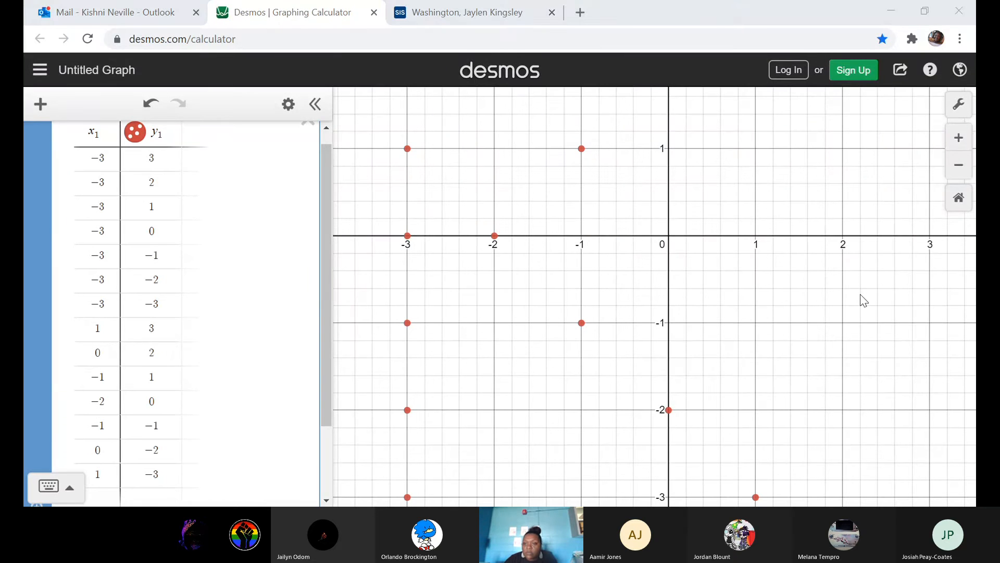
# Capture the graph in Snipping Tool and save it as a PNG named CoordinatePlaneTestGrade followed by the student's first name.
pyautogui.click(877, 283)
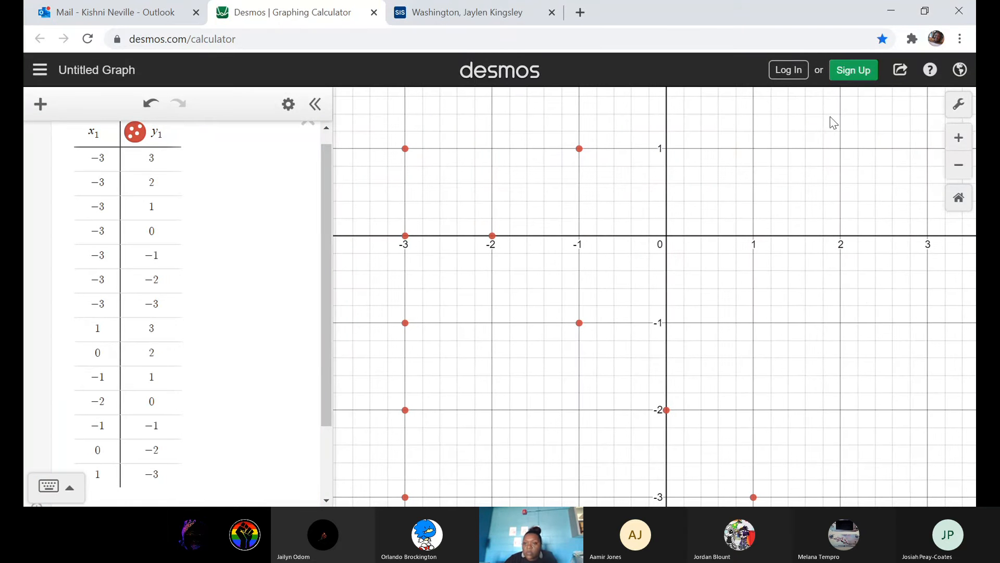
pyautogui.click(958, 168)
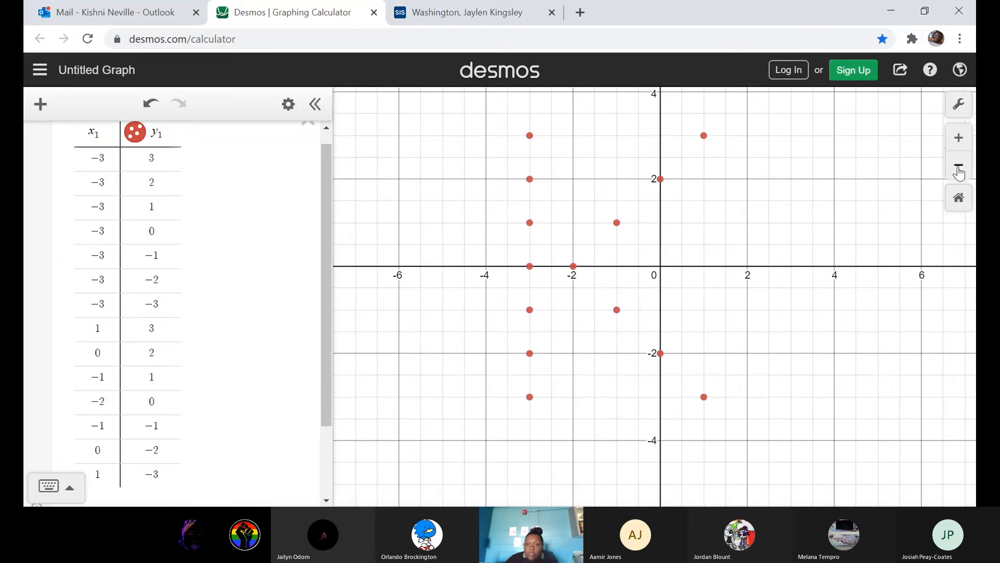
pyautogui.click(958, 168)
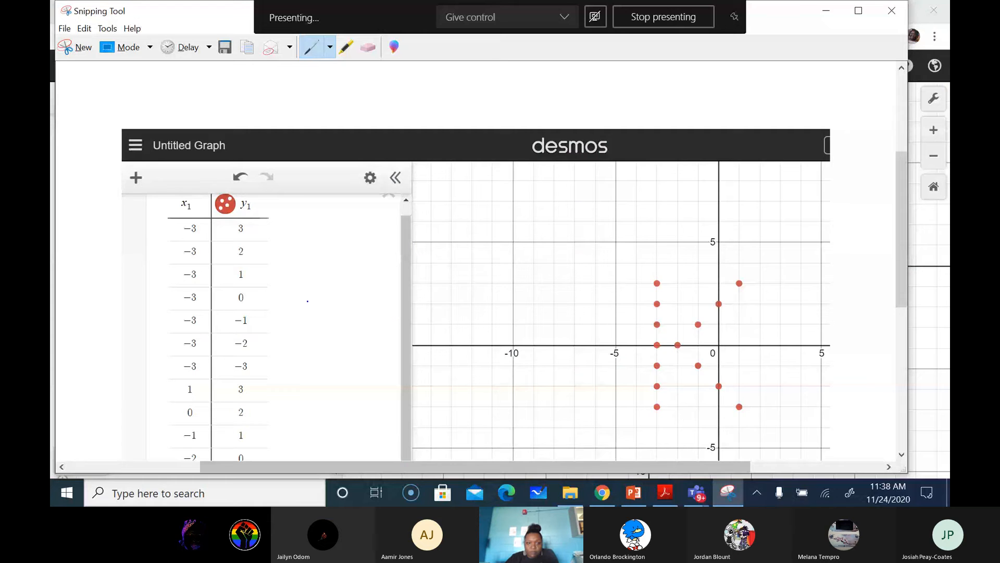
pyautogui.moveTo(897, 206); pyautogui.dragTo(896, 256)
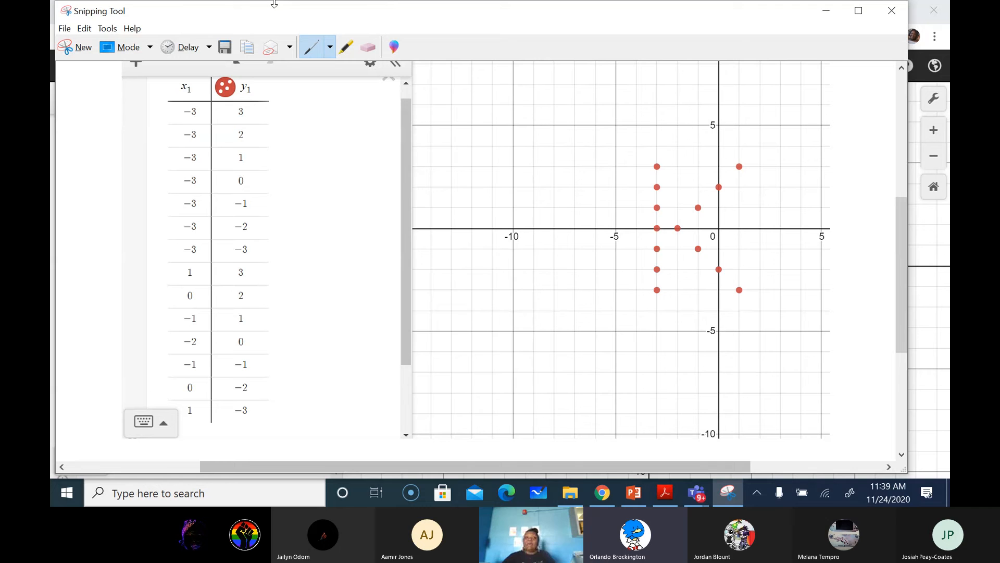
pyautogui.click(224, 48)
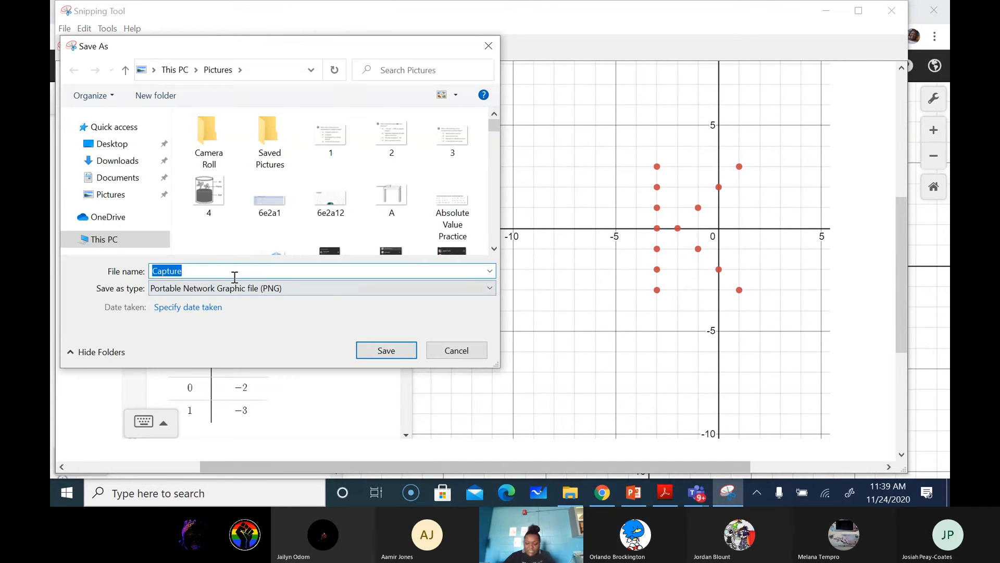
pyautogui.write('Coordinate')
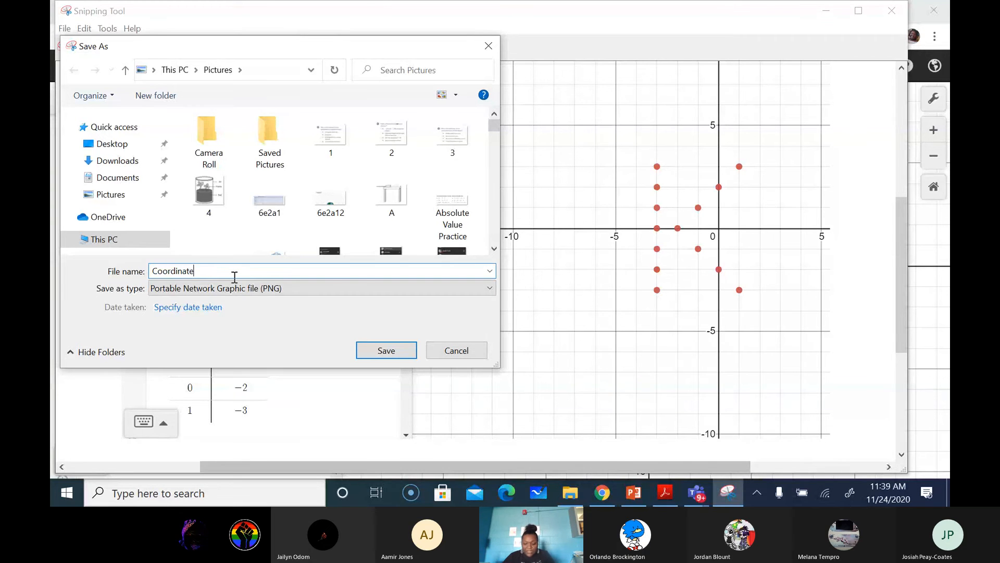
pyautogui.write('PlaneTestGradeKishni')
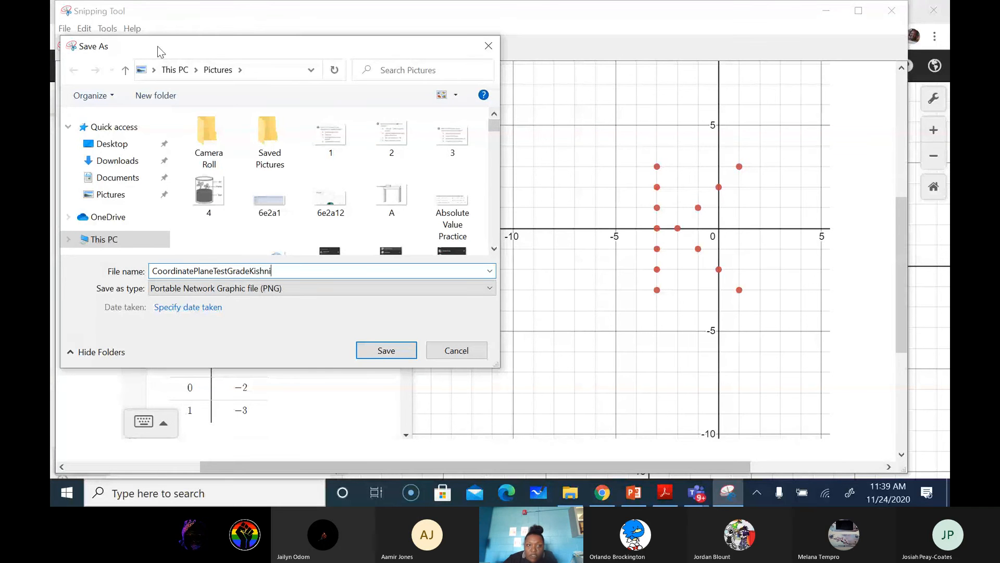
pyautogui.click(383, 353)
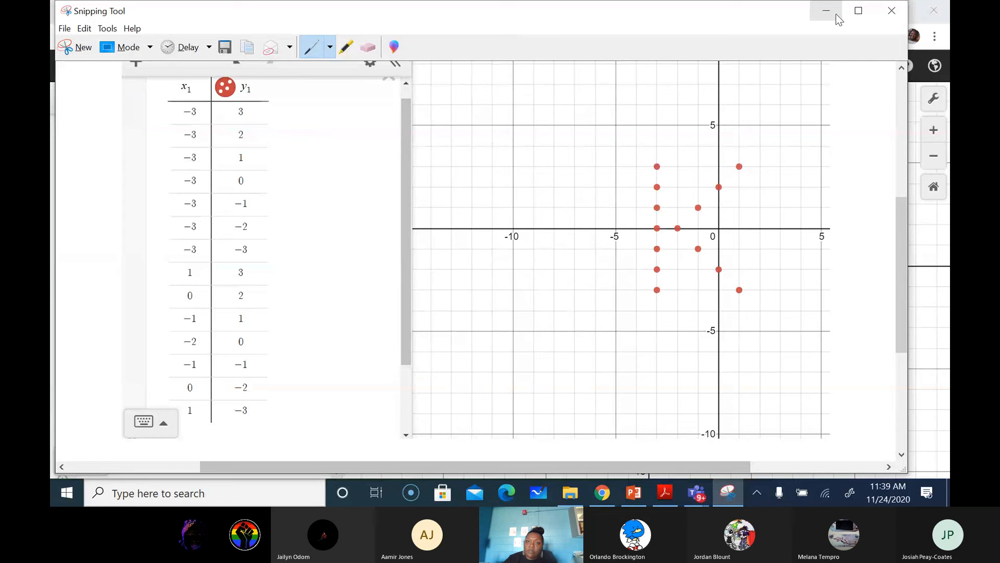
pyautogui.click(892, 11)
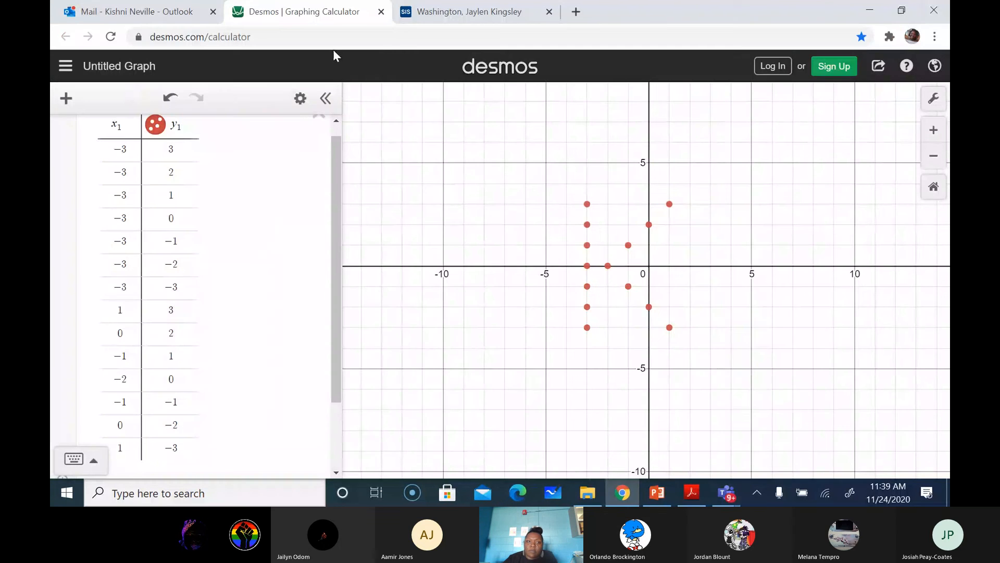
# Switch to the school's Schoology home page in the browser.
pyautogui.click(381, 36)
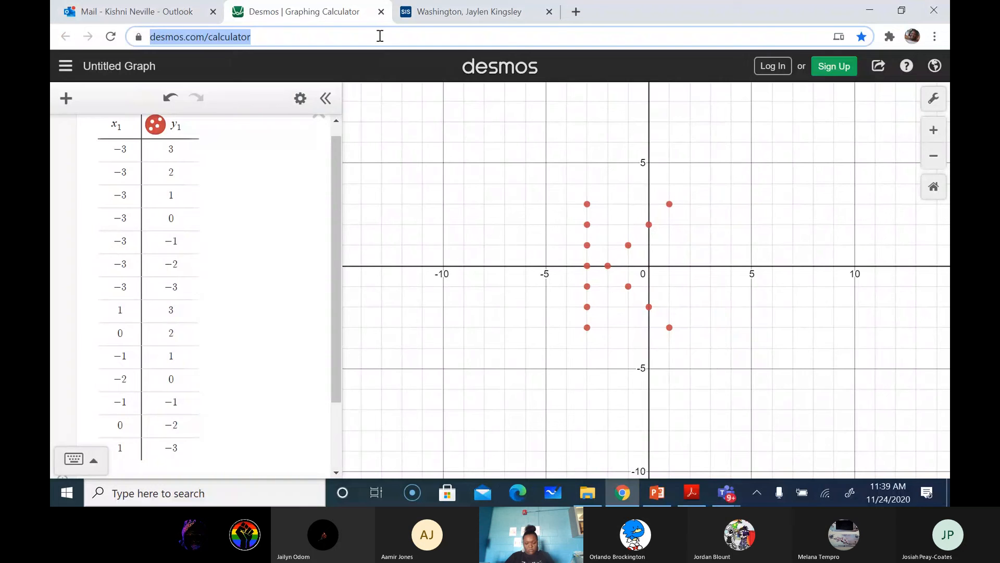
pyautogui.write('schoolo')
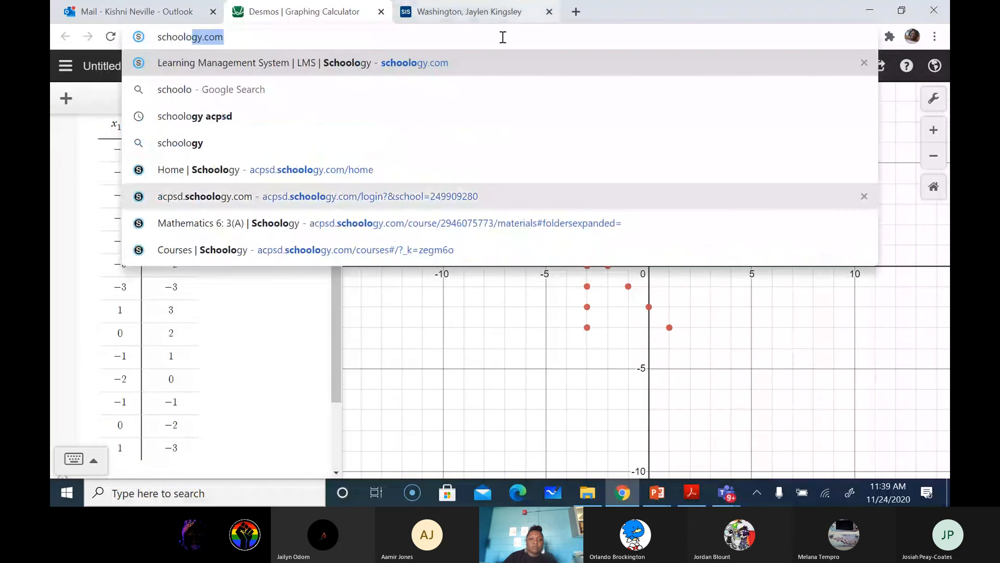
pyautogui.click(521, 169)
pyautogui.click(559, 116)
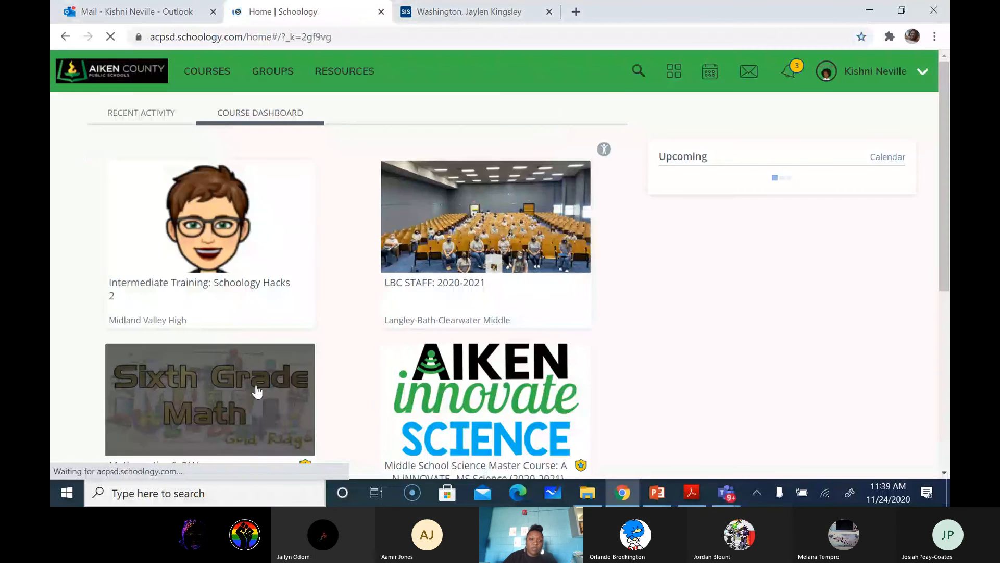
# Open the Mathematics 6: 3(A) course materials and its Weeks 8-12 graphing folder.
pyautogui.scroll(-4, 257, 391)
pyautogui.click(230, 213)
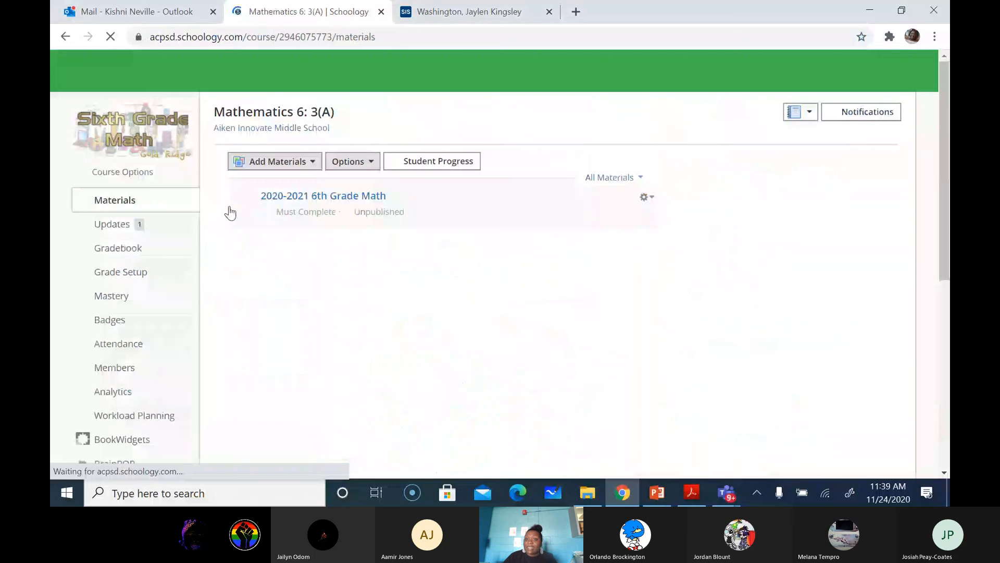
pyautogui.click(416, 367)
pyautogui.scroll(-4, 403, 365)
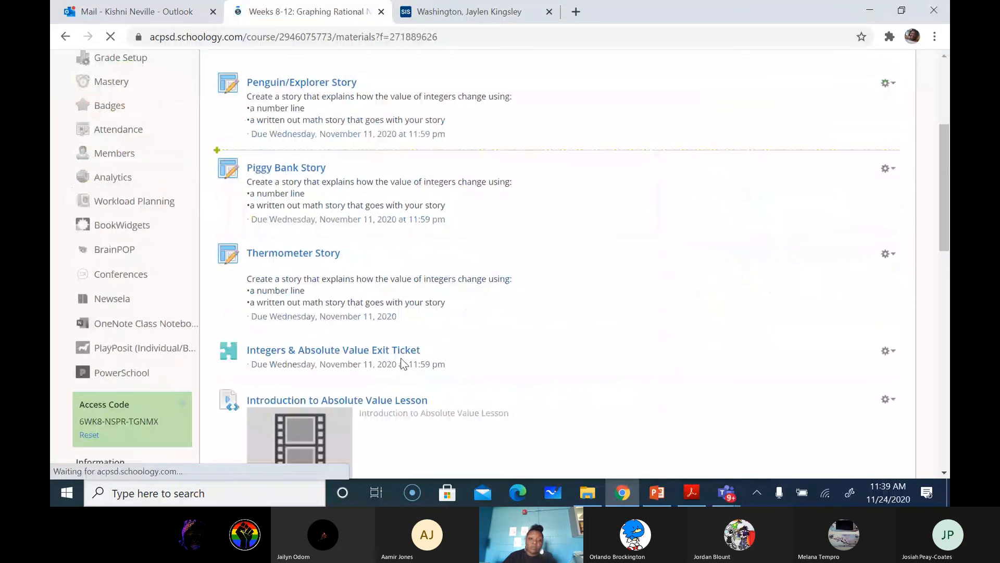
# Open the Desmos Graphing Activity (Teacher Graded) assignment at the end of the Weeks 8-12 folder.
pyautogui.scroll(-10, 402, 363)
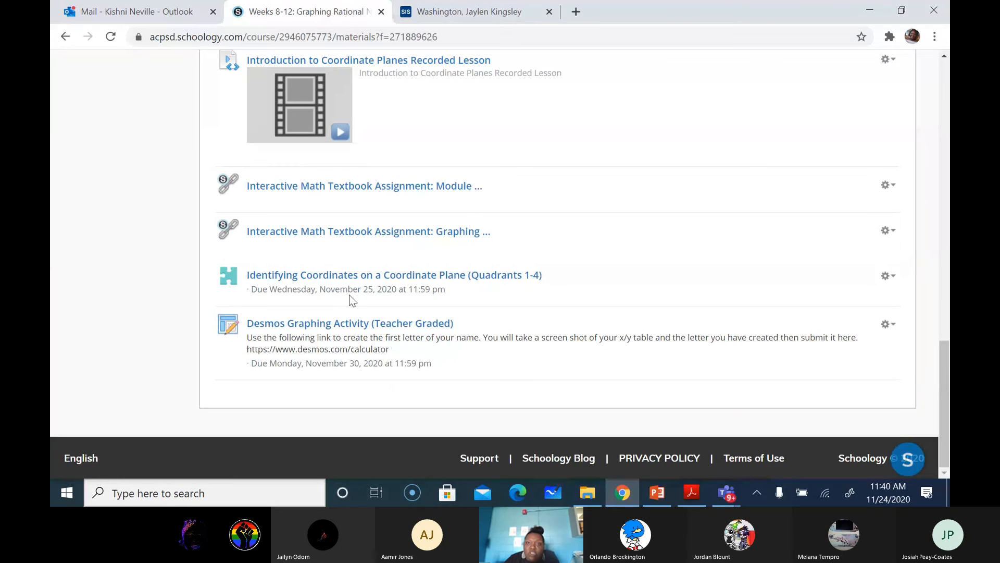
pyautogui.click(348, 330)
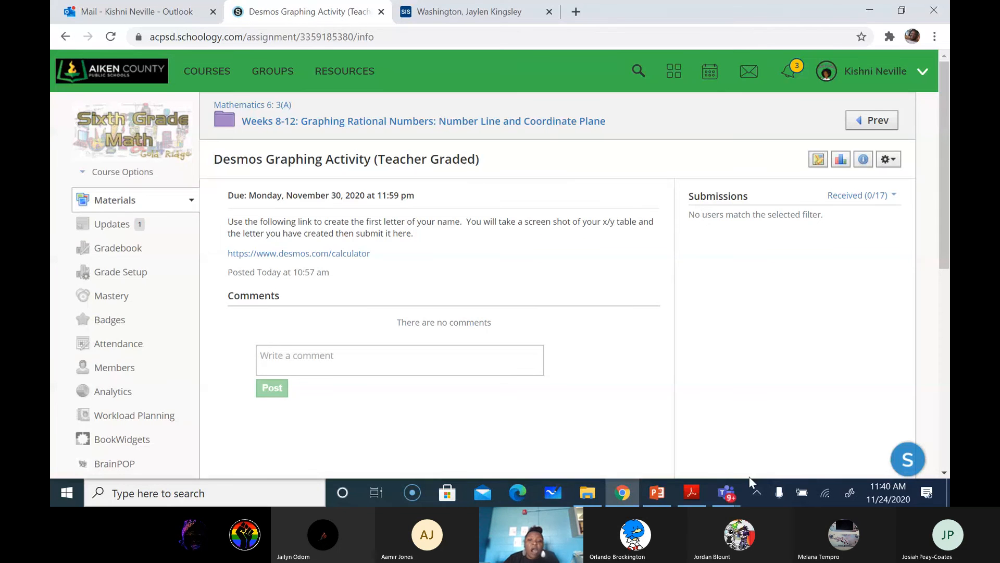
# Switch to the Microsoft Teams Math Class meeting window and stop sharing the screen.
pyautogui.click(727, 493)
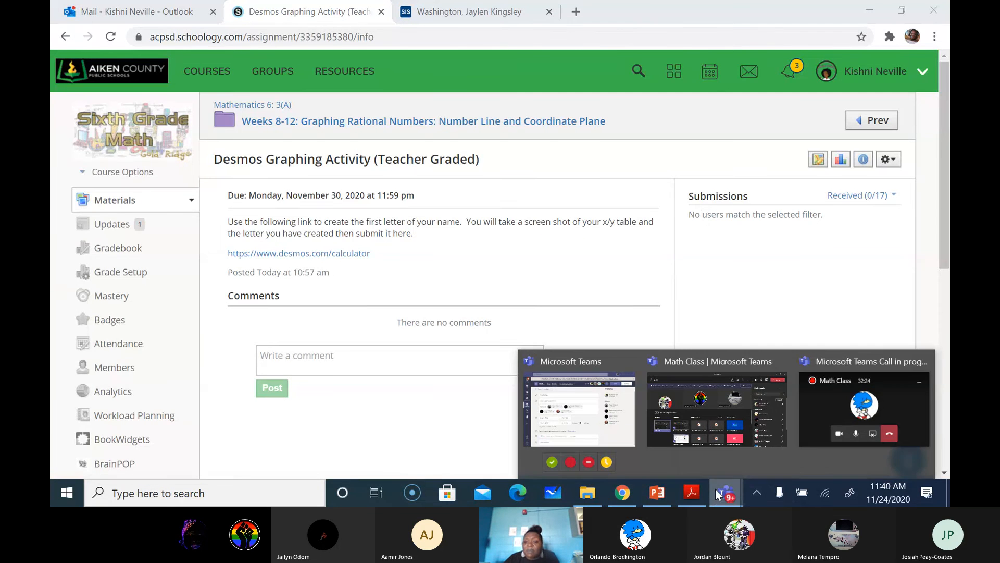
pyautogui.click(806, 392)
pyautogui.moveTo(720, 496)
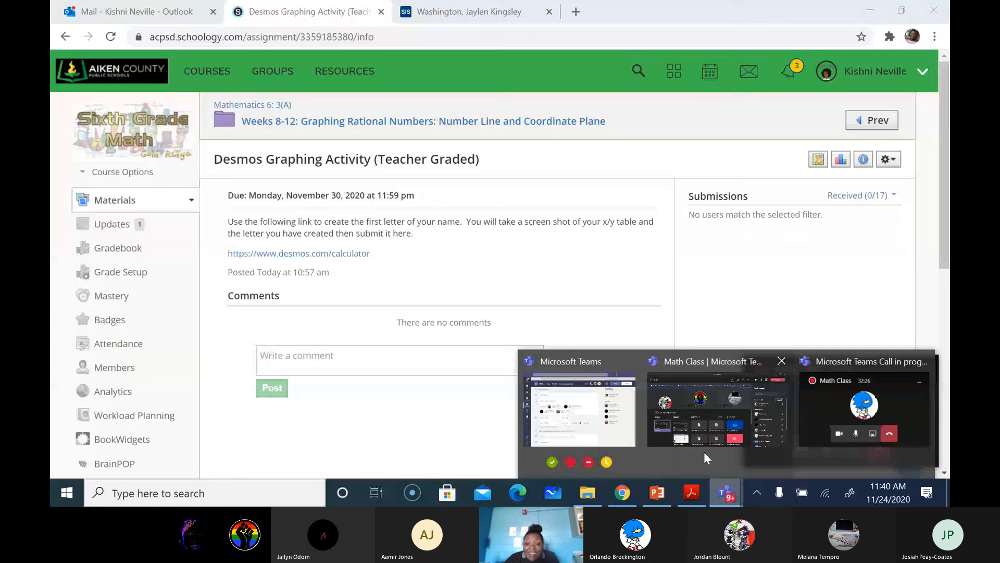
pyautogui.click(707, 429)
pyautogui.click(827, 54)
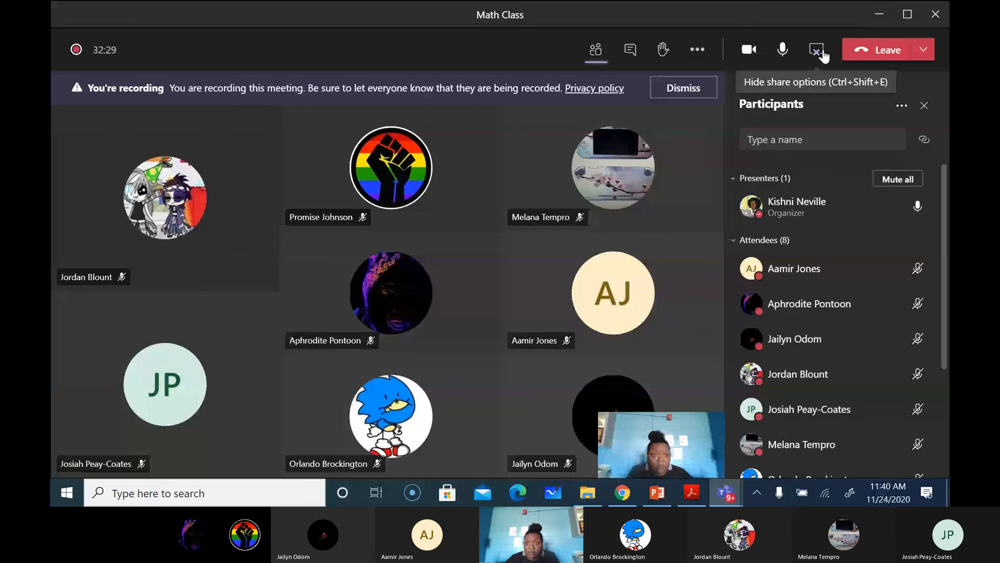
pyautogui.click(818, 52)
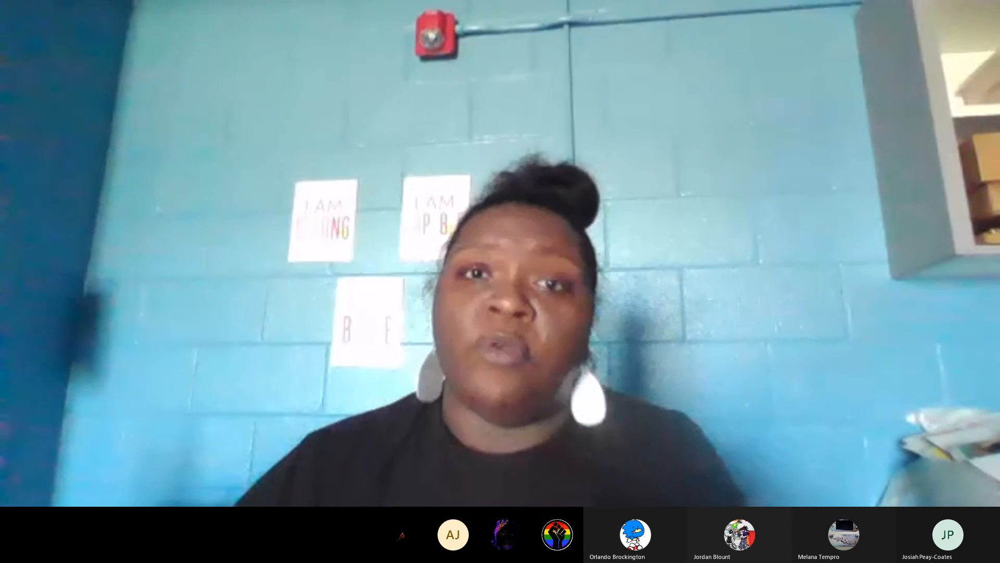